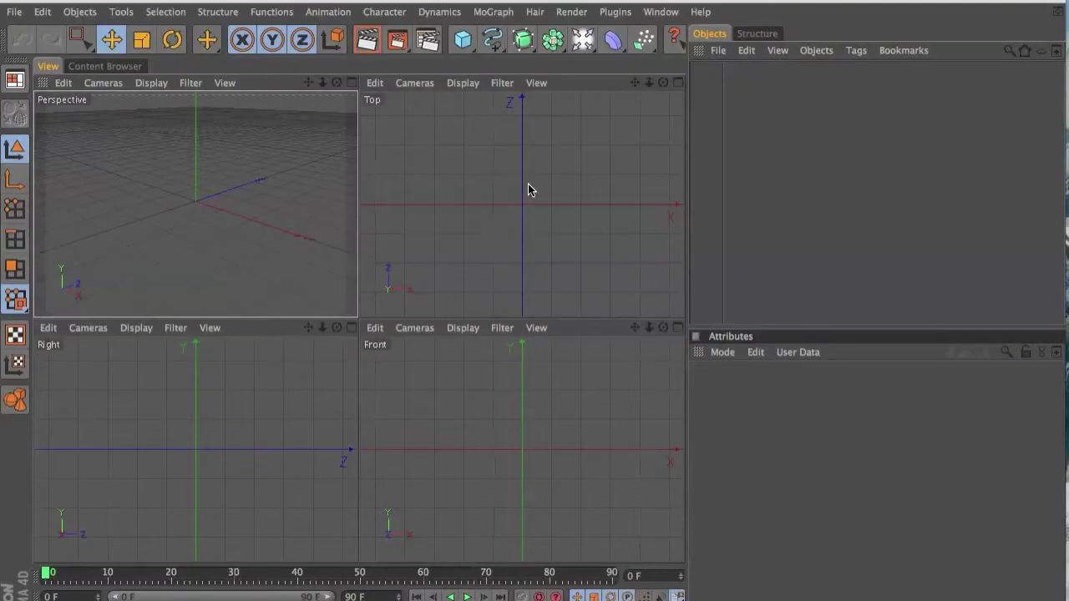
Create a Helix spline in the maximized Front view.
middle_click(510, 360)
left_click(492, 39)
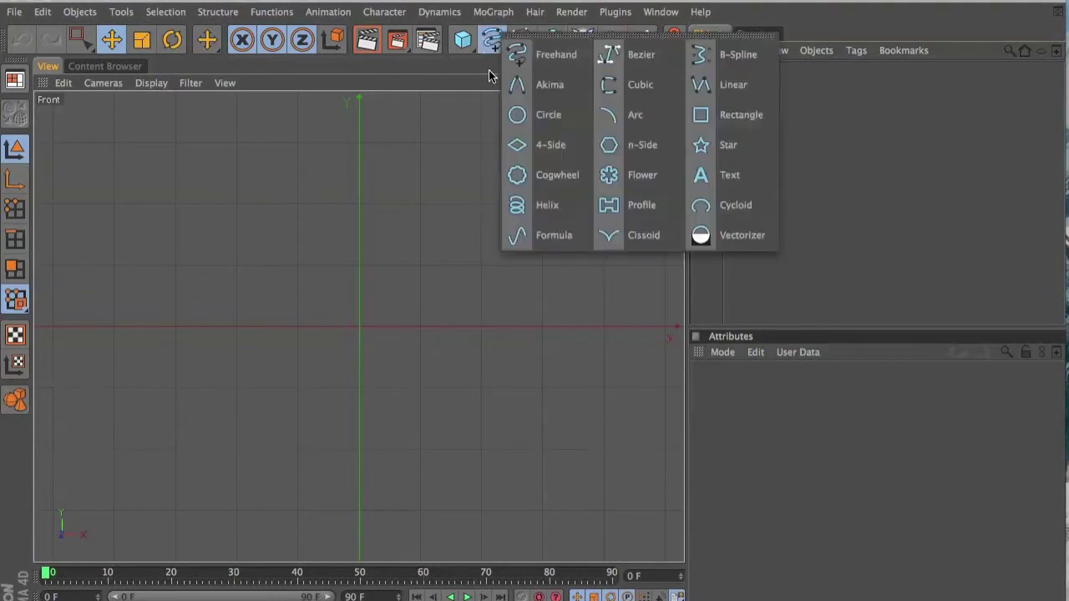
left_click(544, 206)
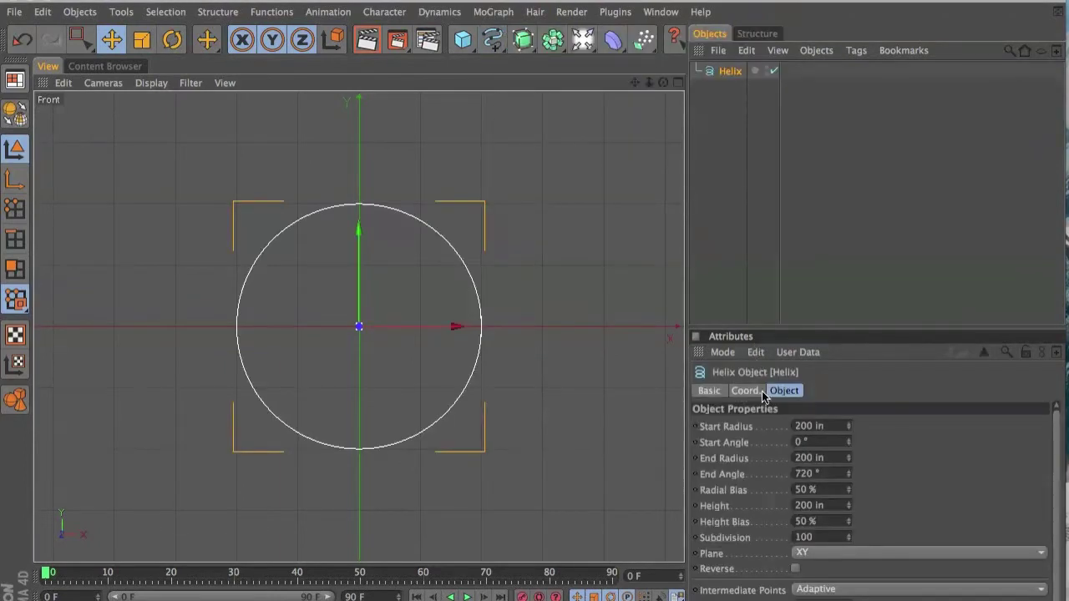
Rotate the helix to 90° pitch so it stands upright, then add a Circle spline.
left_click(746, 391)
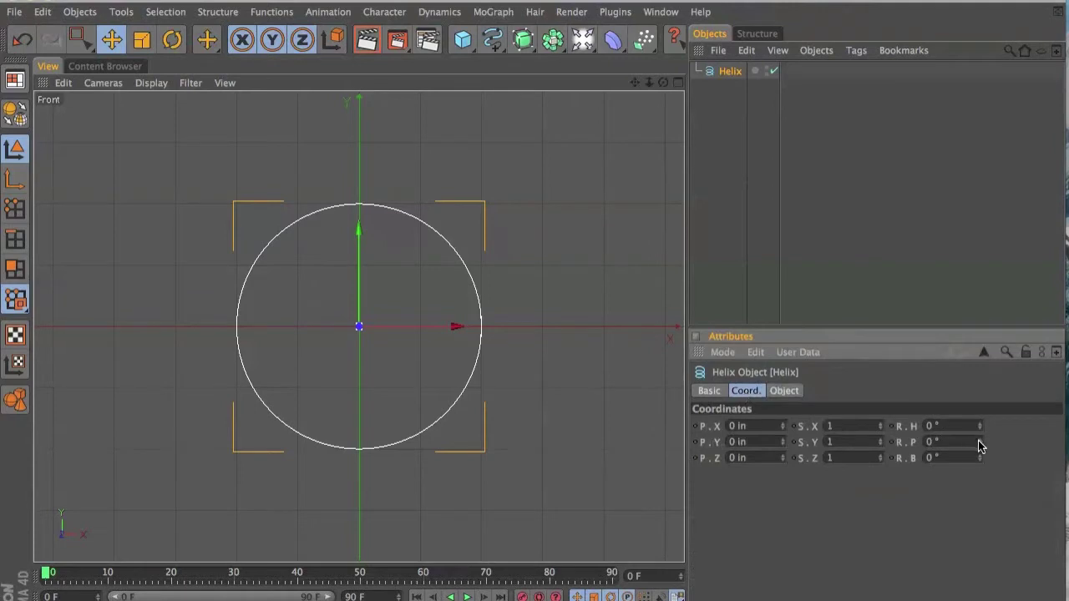
left_click_drag(980, 447, 979, 420)
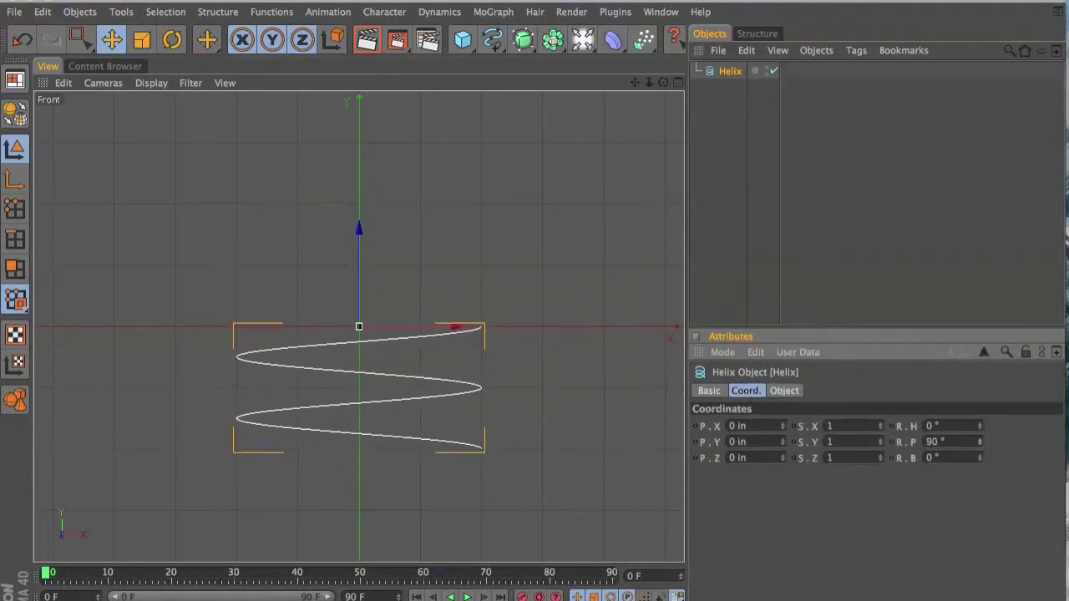
left_click_drag(495, 39, 524, 115)
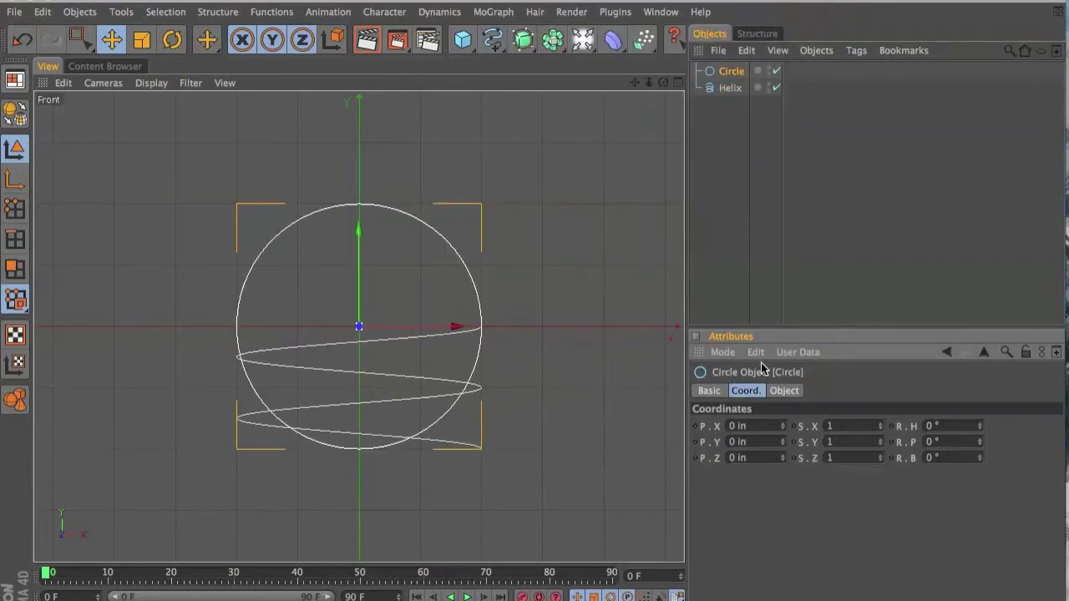
Shrink the Circle radius to 14 in and sweep it along the Helix with a Sweep NURBS.
left_click(783, 390)
left_click_drag(851, 454, 852, 498)
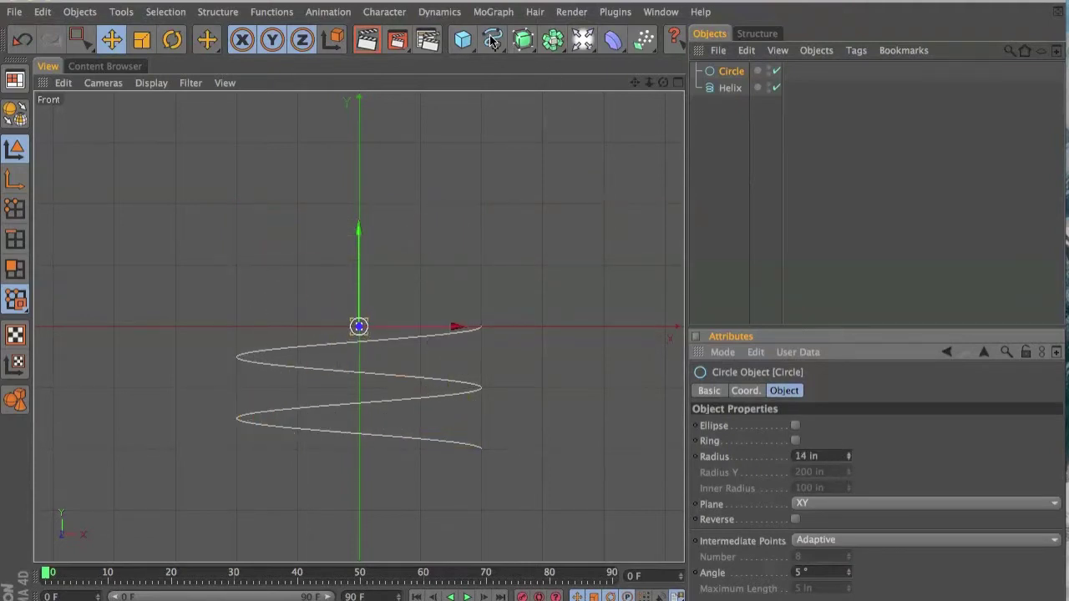
left_click_drag(523, 39, 573, 114)
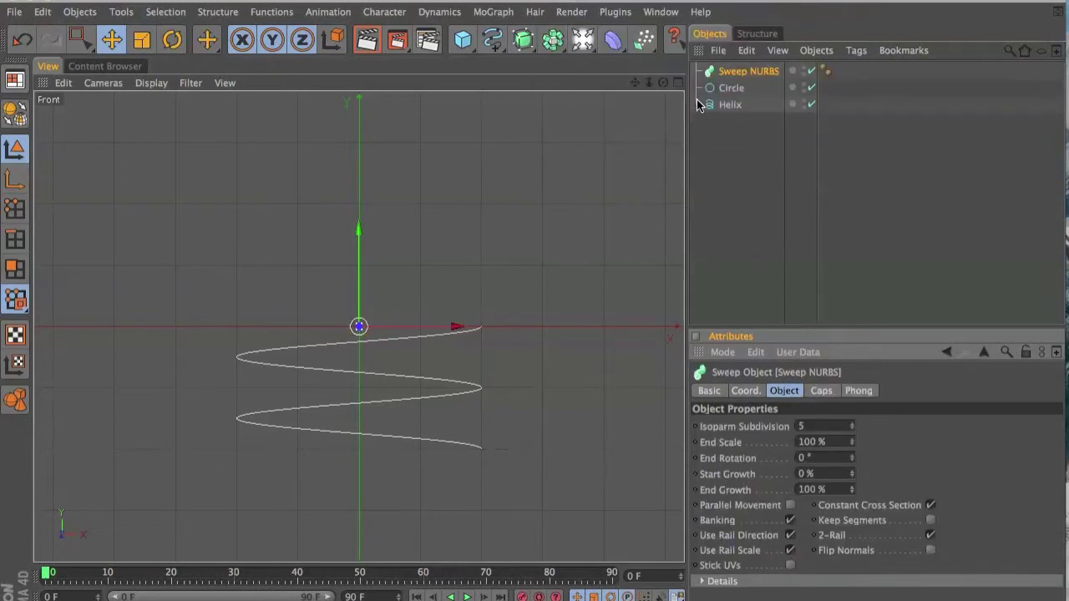
left_click_drag(823, 100, 737, 76)
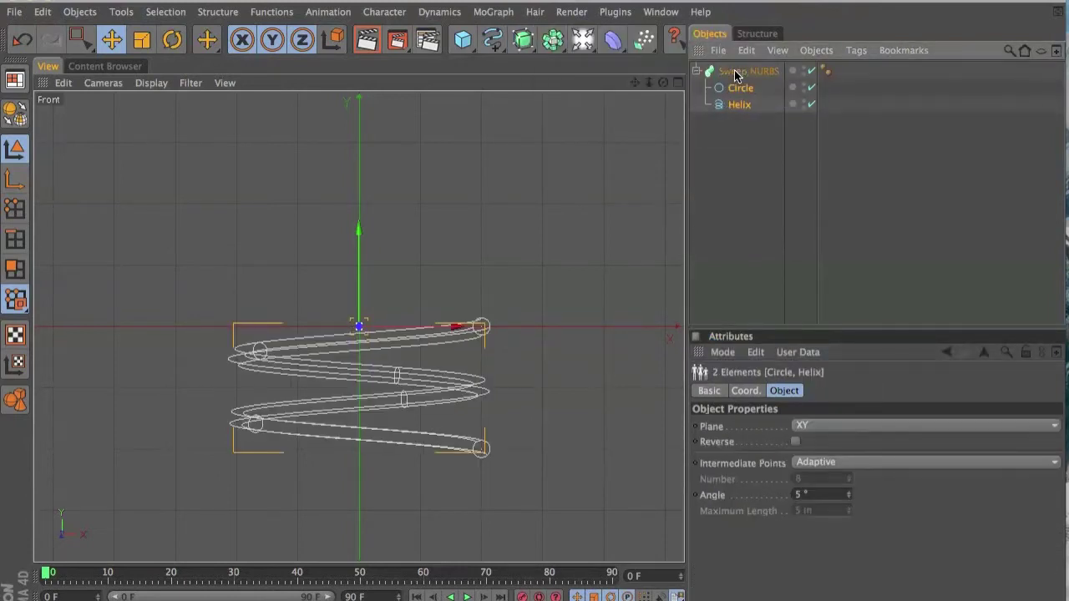
middle_click(588, 206)
Set the Helix Start and End Radius to 20 in and End Angle to 2153°.
middle_click(278, 185)
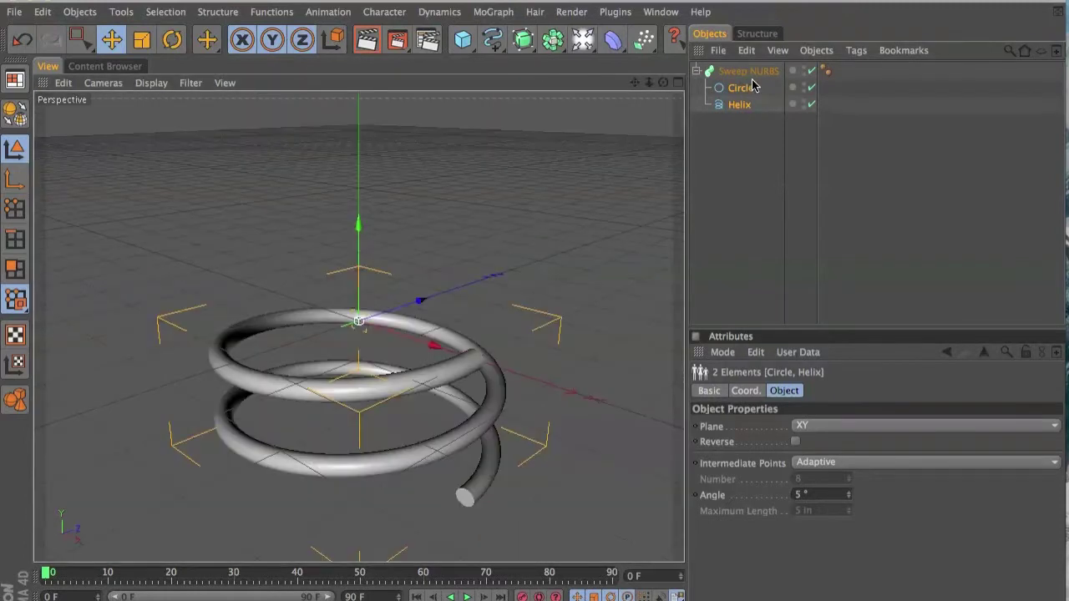
left_click(746, 104)
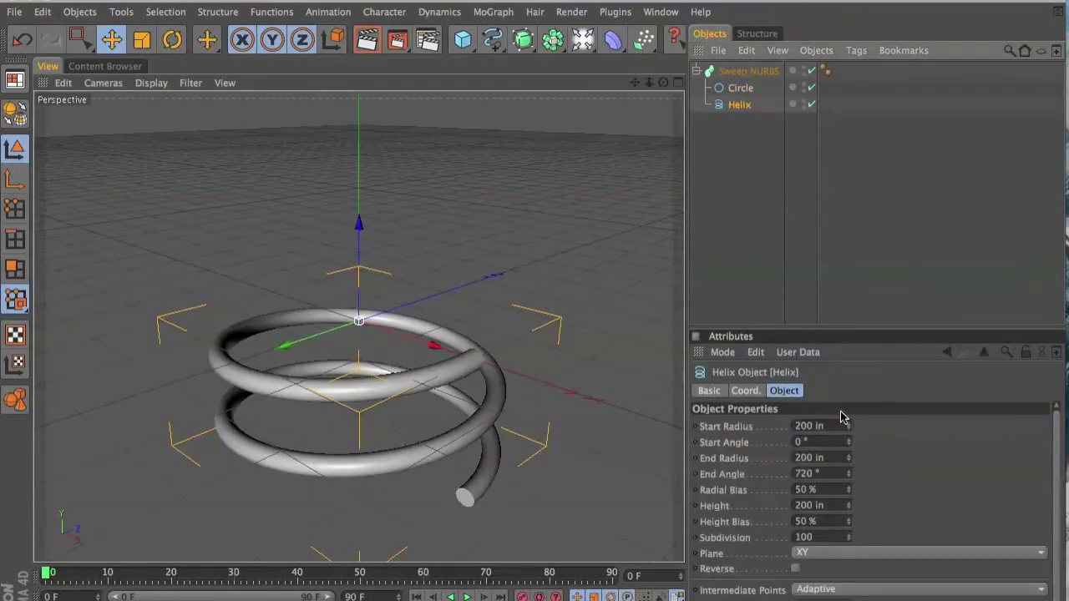
left_click_drag(848, 427, 848, 498)
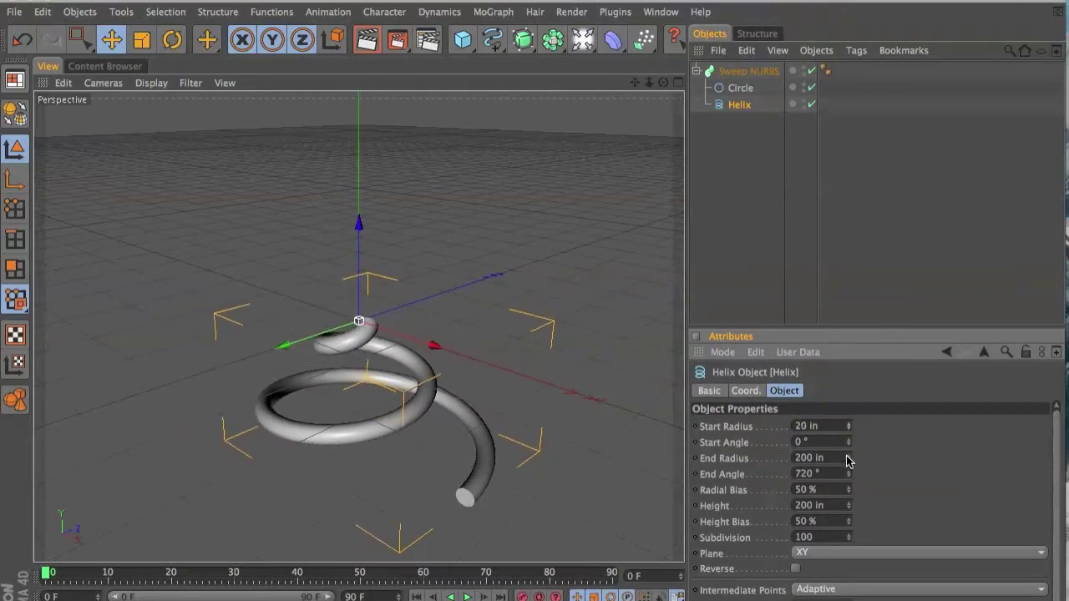
left_click_drag(848, 461, 849, 538)
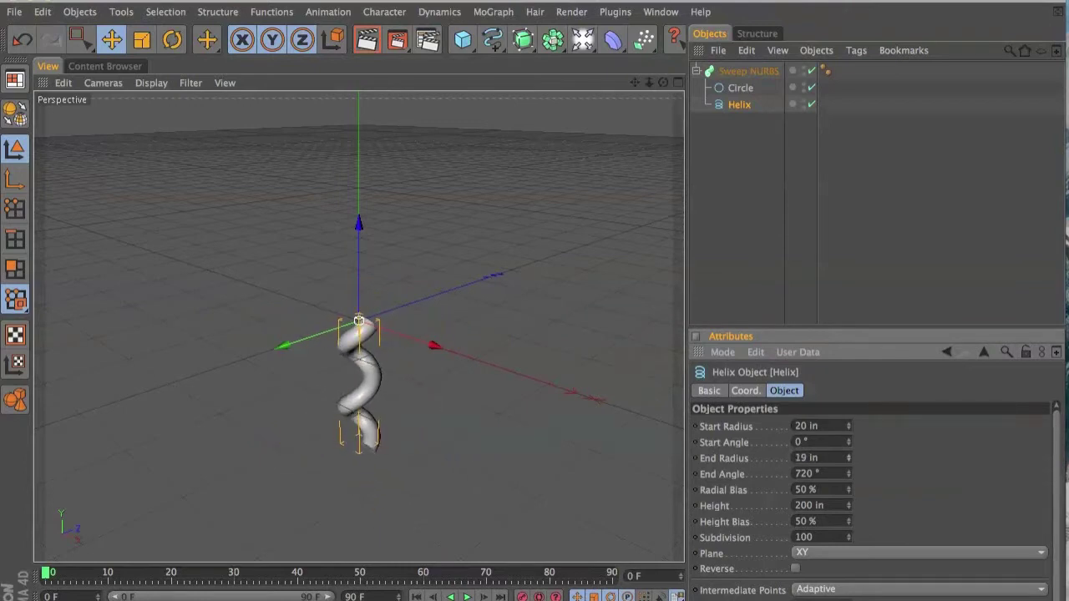
left_click_drag(848, 477, 848, 426)
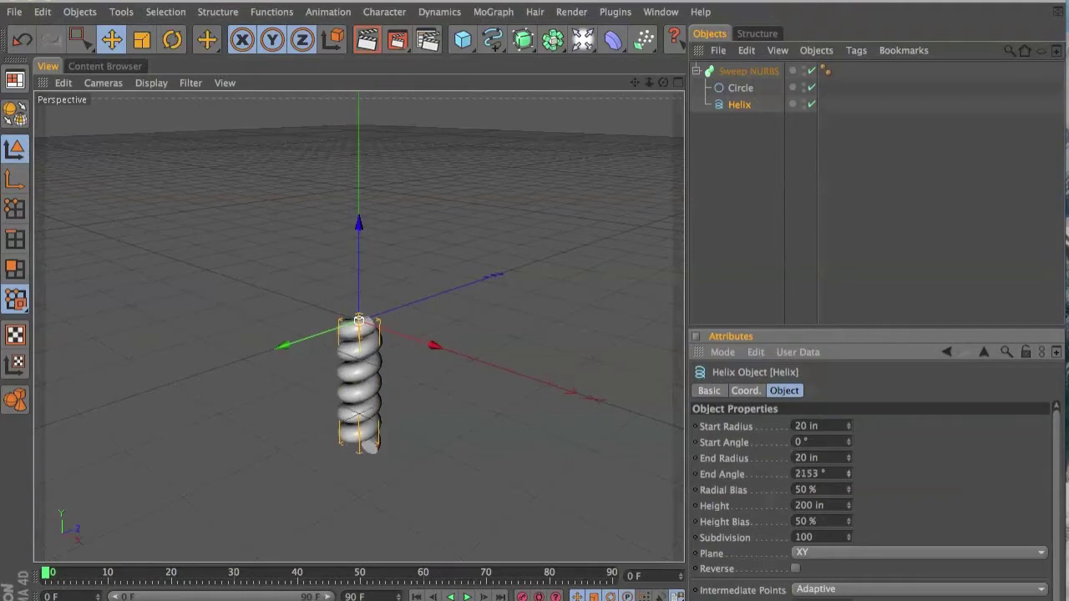
Thin the Circle profile to 5 in radius and shorten the Helix height to 122 in.
left_click(756, 89)
left_click_drag(847, 461, 847, 472)
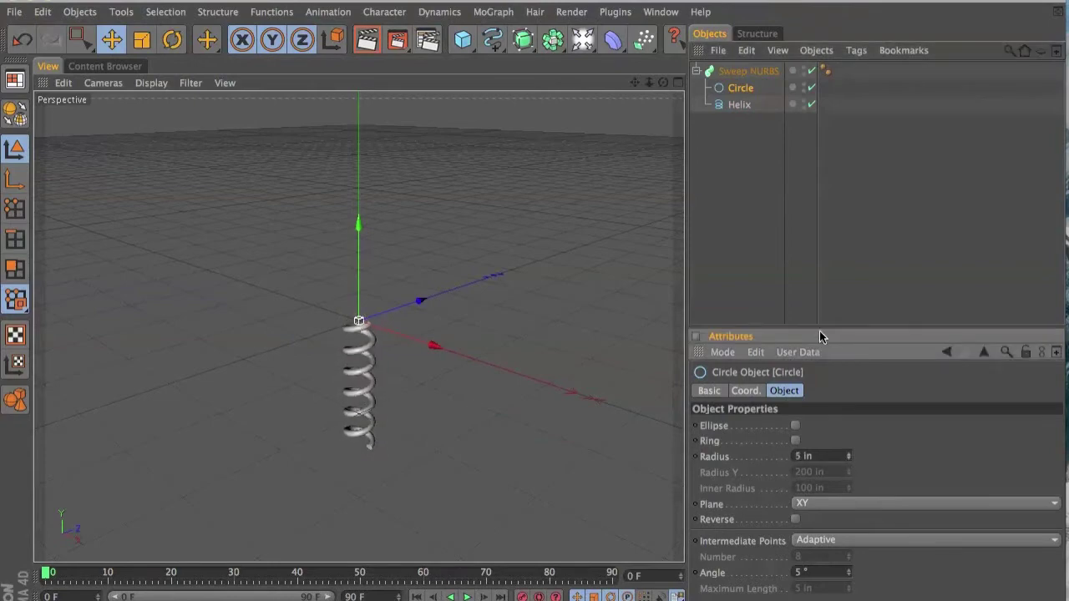
left_click(755, 118)
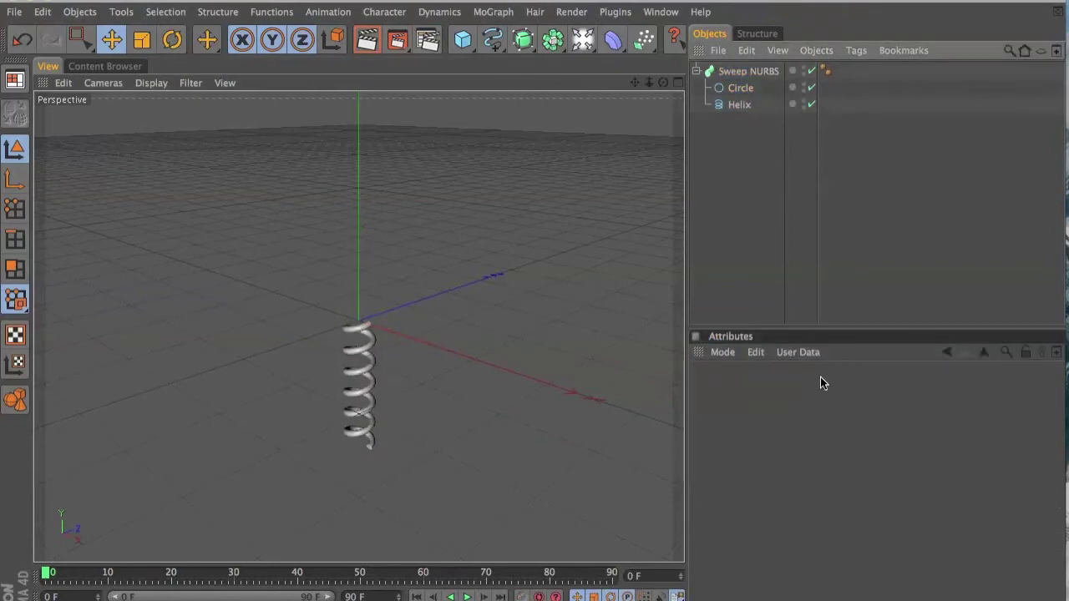
left_click(744, 106)
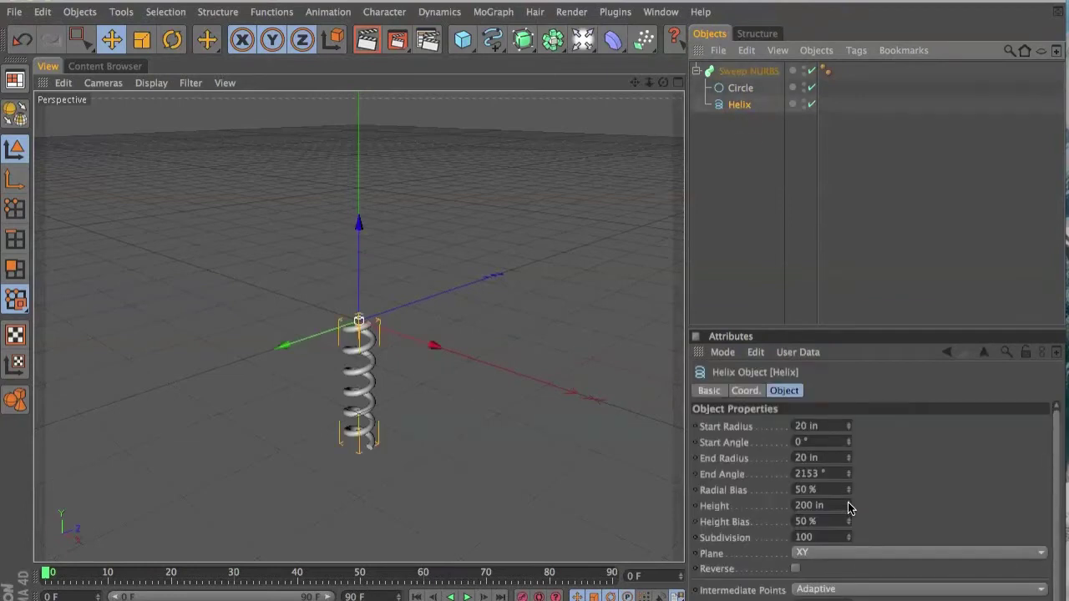
left_click_drag(848, 508, 849, 517)
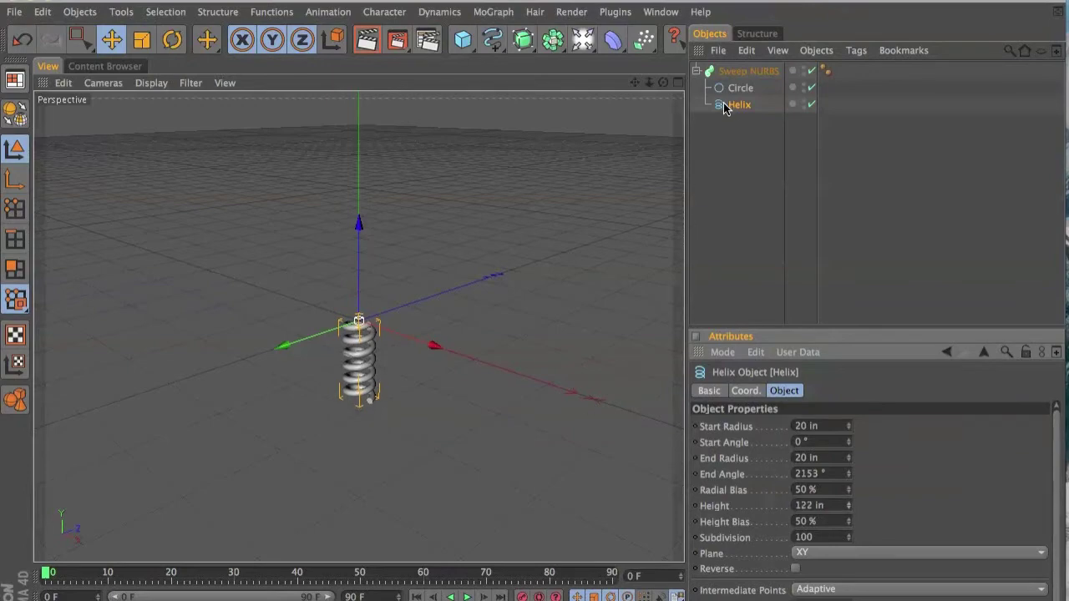
Add two Null Objects in the maximized Right view.
middle_click(518, 213)
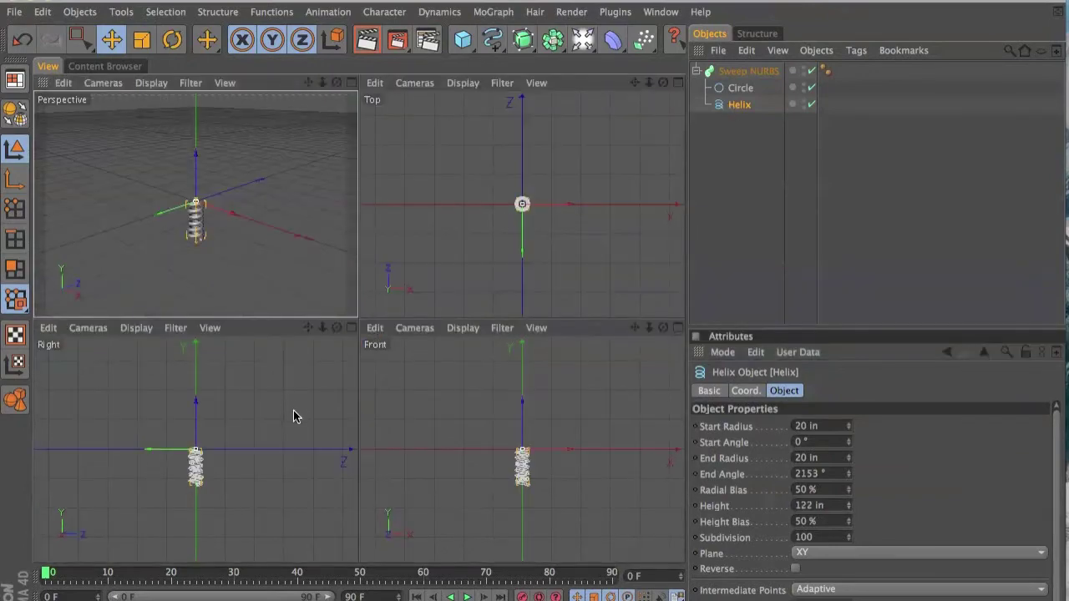
middle_click(319, 421)
scroll(492, 345, "up", 5)
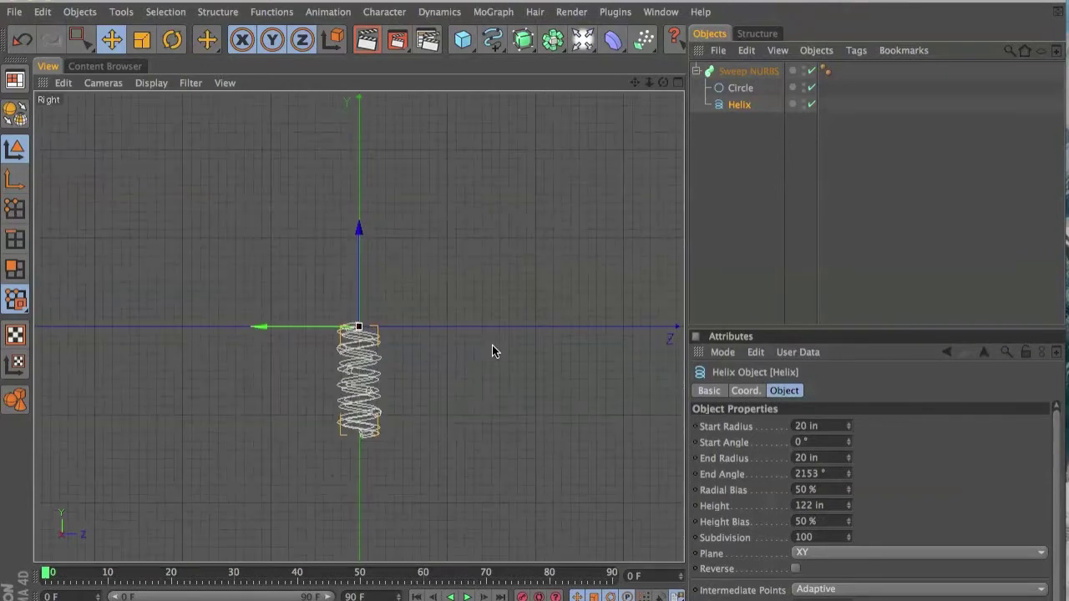
left_click_drag(638, 81, 649, 16)
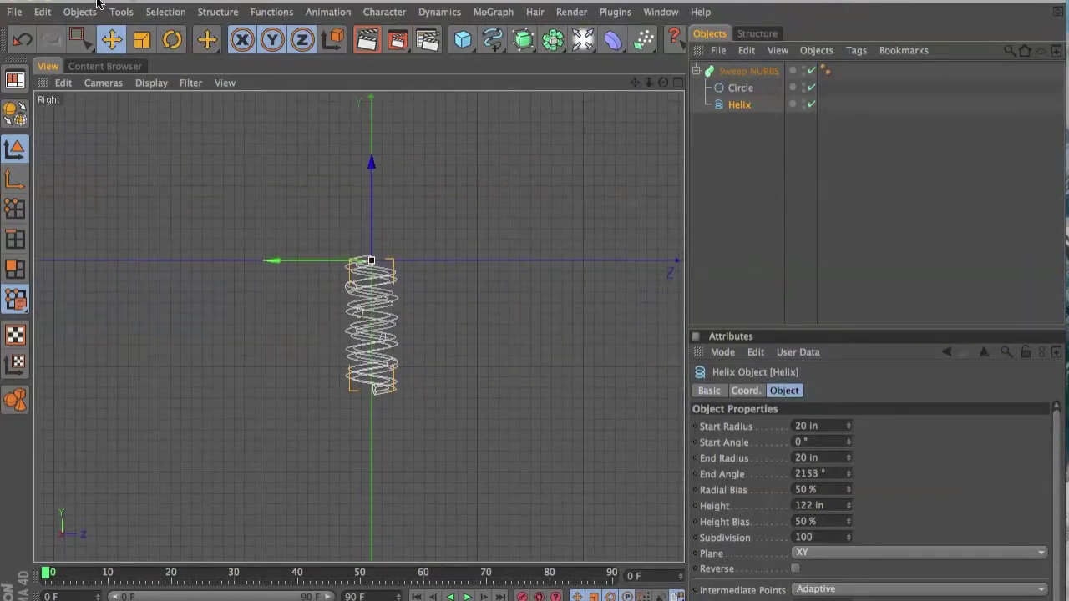
left_click(90, 14)
left_click(99, 35)
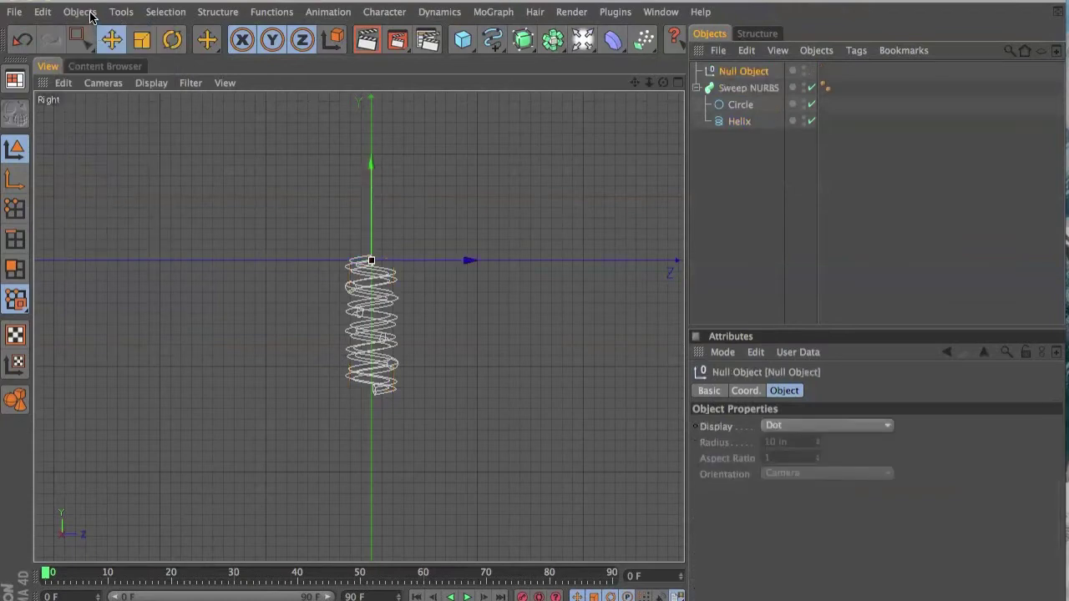
left_click(89, 15)
left_click(93, 35)
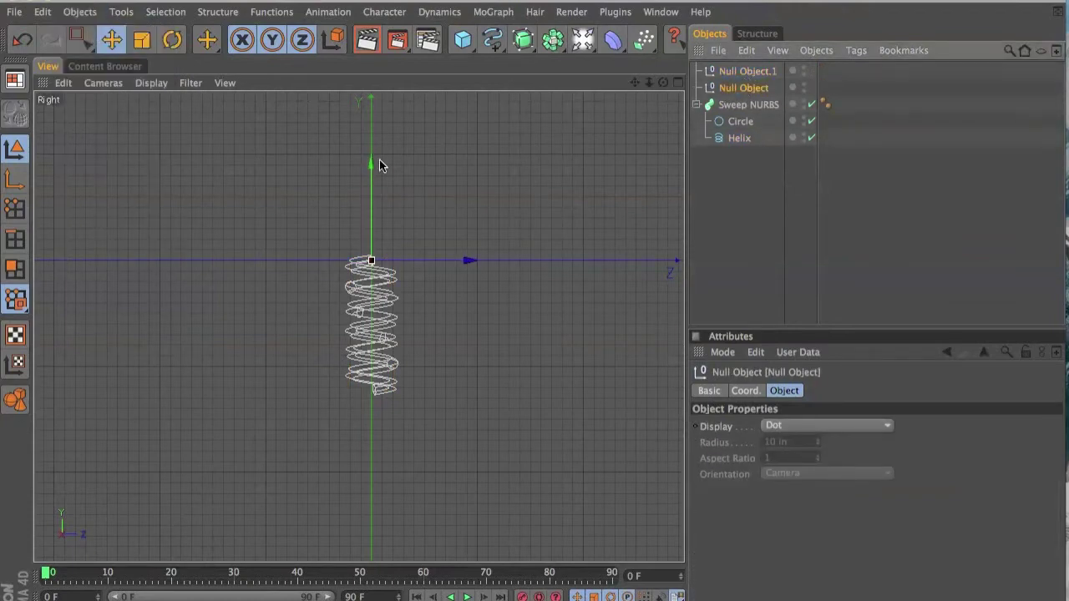
Move Null Object down to the spring's base and keep Null Object.1 at its top.
left_click_drag(369, 168, 370, 286)
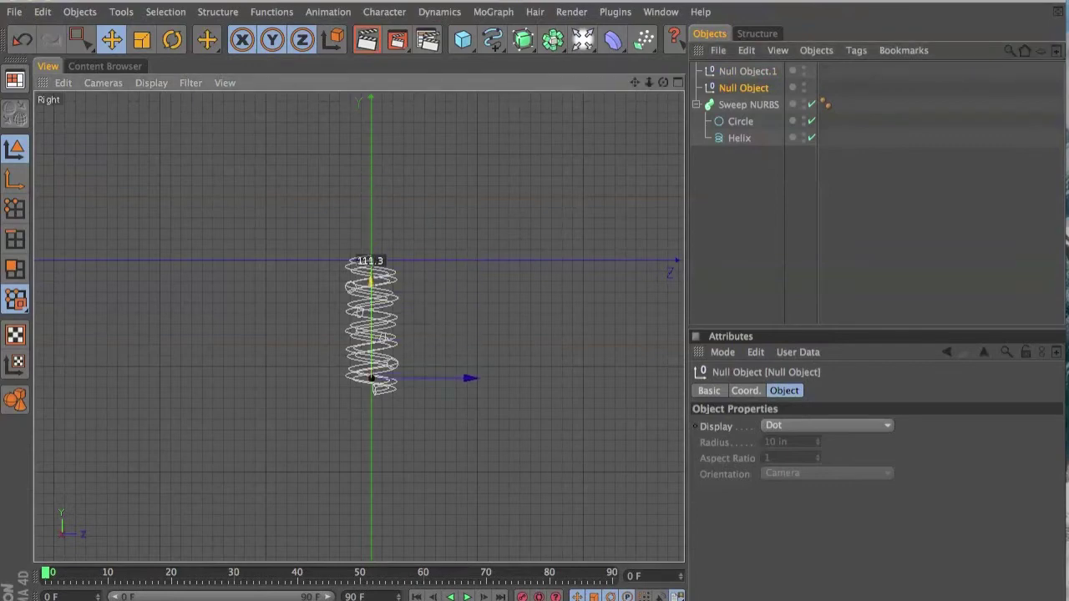
left_click_drag(372, 380, 372, 395)
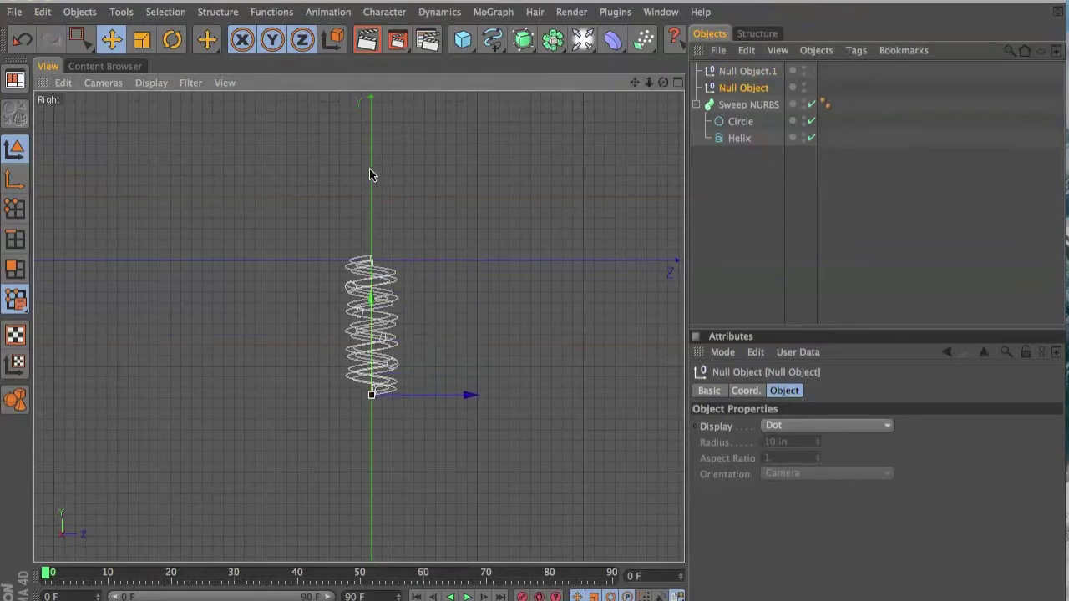
left_click(743, 72)
left_click_drag(372, 259, 372, 257)
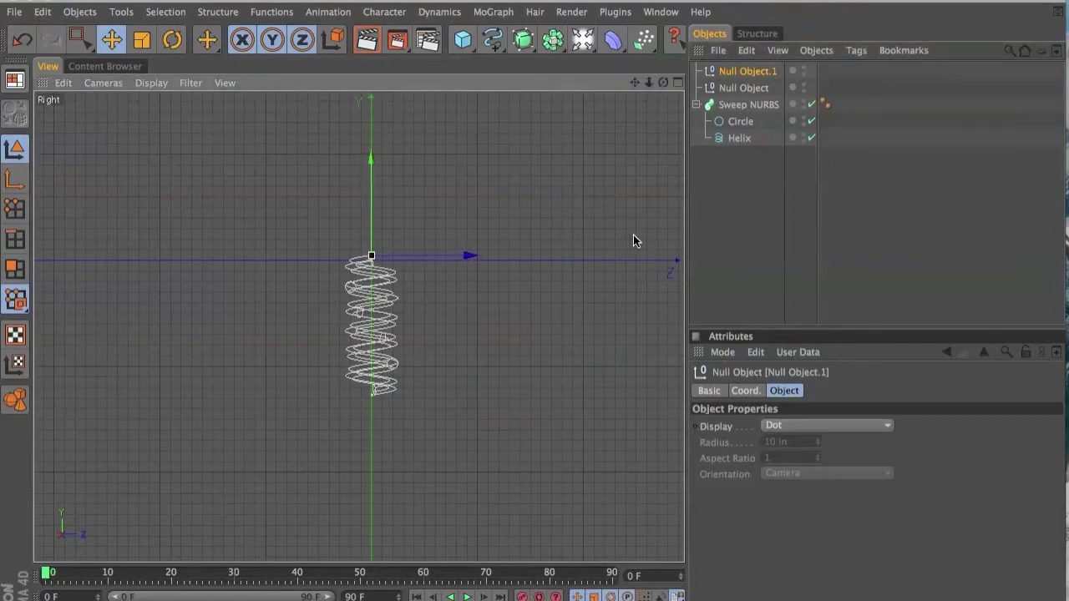
Add an XPresso tag to Null Object.1 and bring both nulls and the Helix in as nodes.
left_click(763, 75)
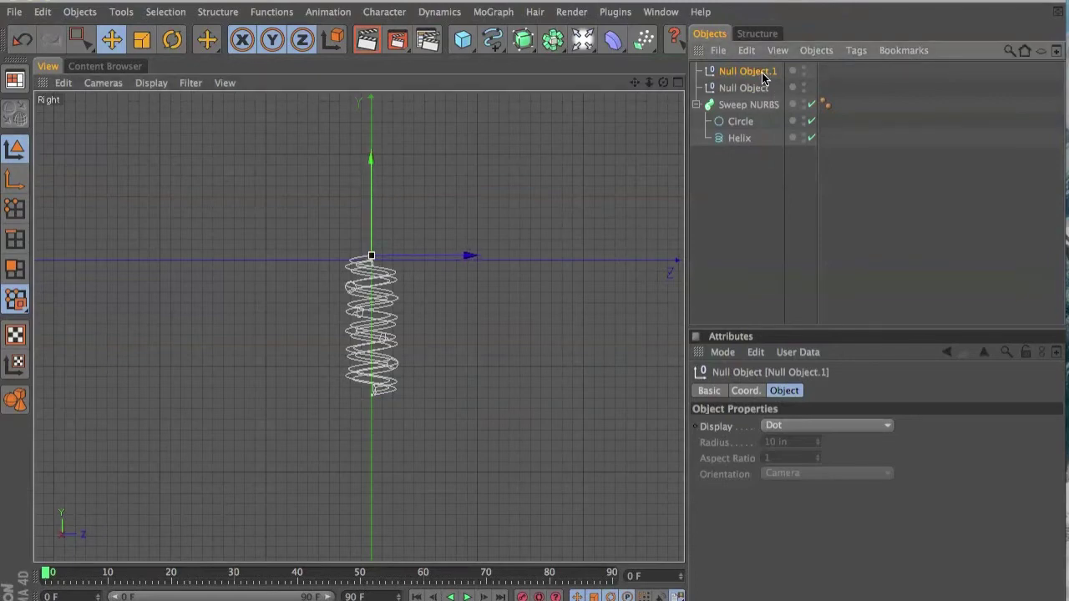
left_click(857, 50)
mouse_move(875, 74)
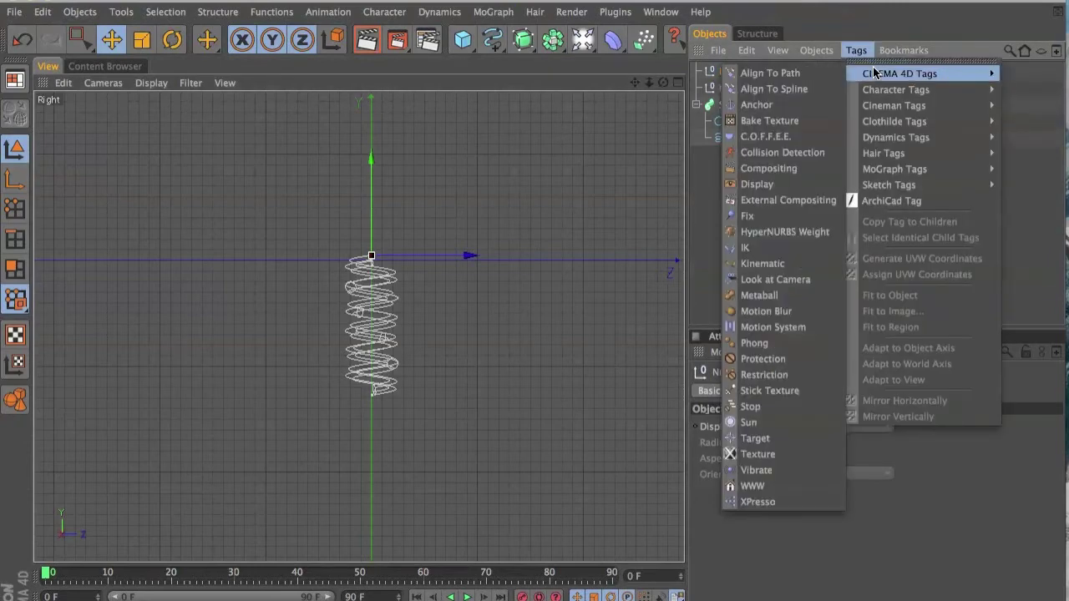
left_click(776, 502)
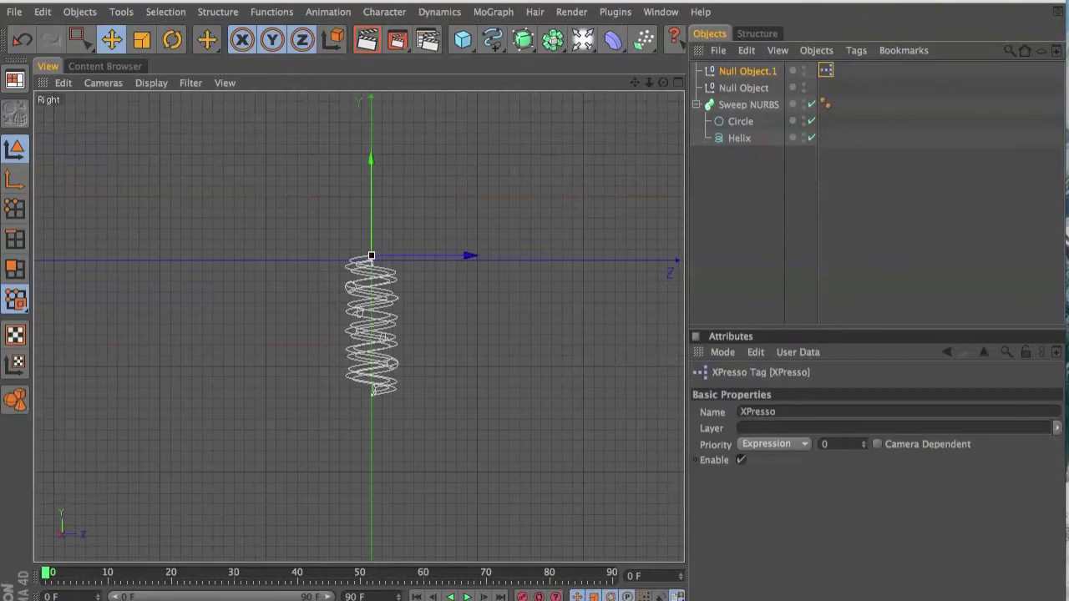
left_click_drag(685, 490, 1007, 244)
left_click_drag(900, 67, 723, 358)
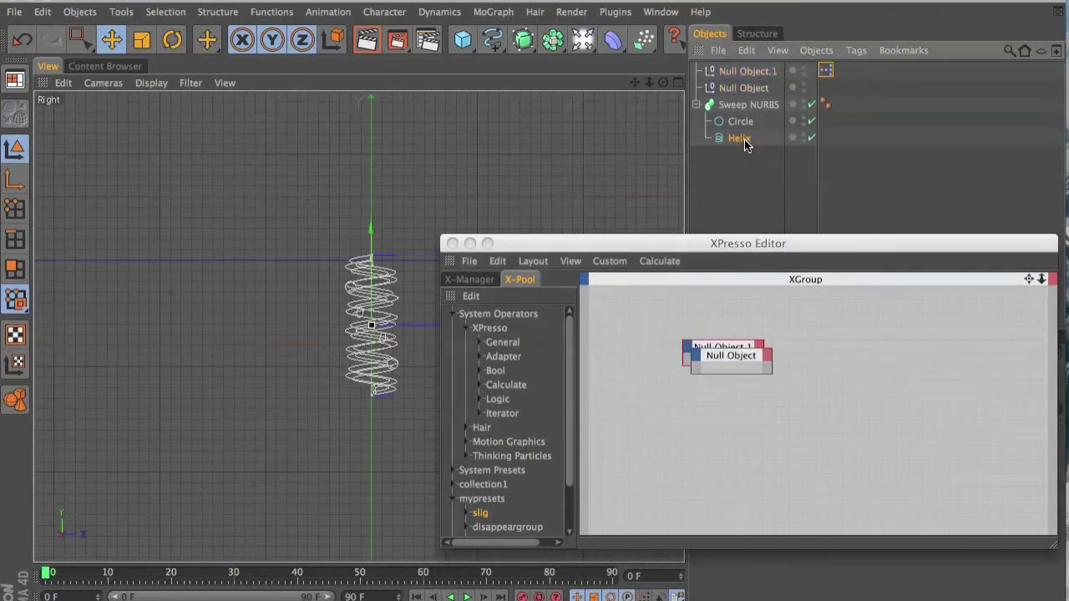
left_click_drag(898, 352, 902, 360)
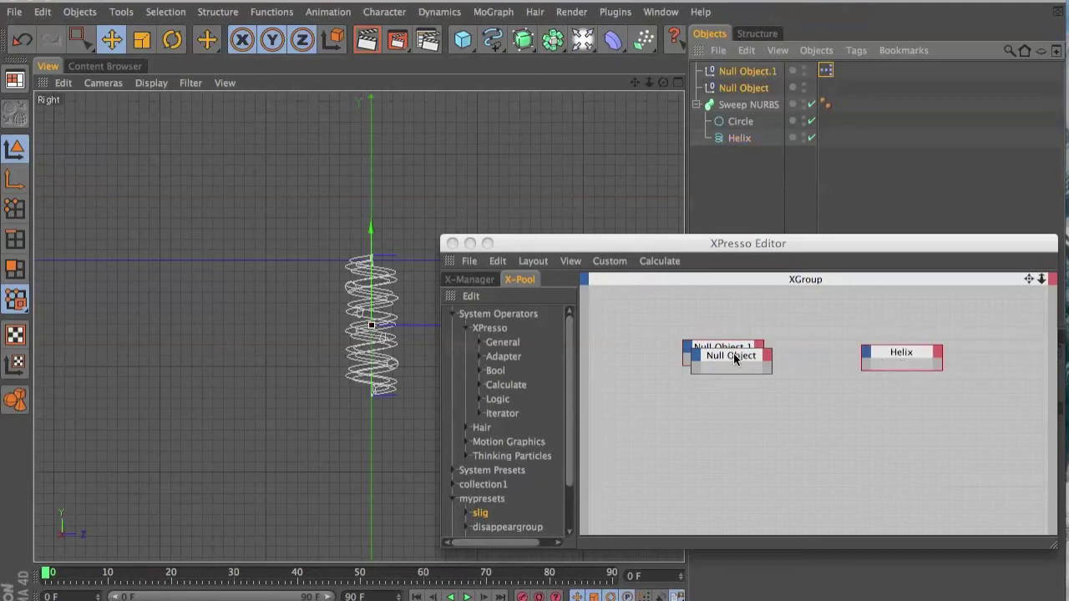
left_click_drag(738, 359, 732, 391)
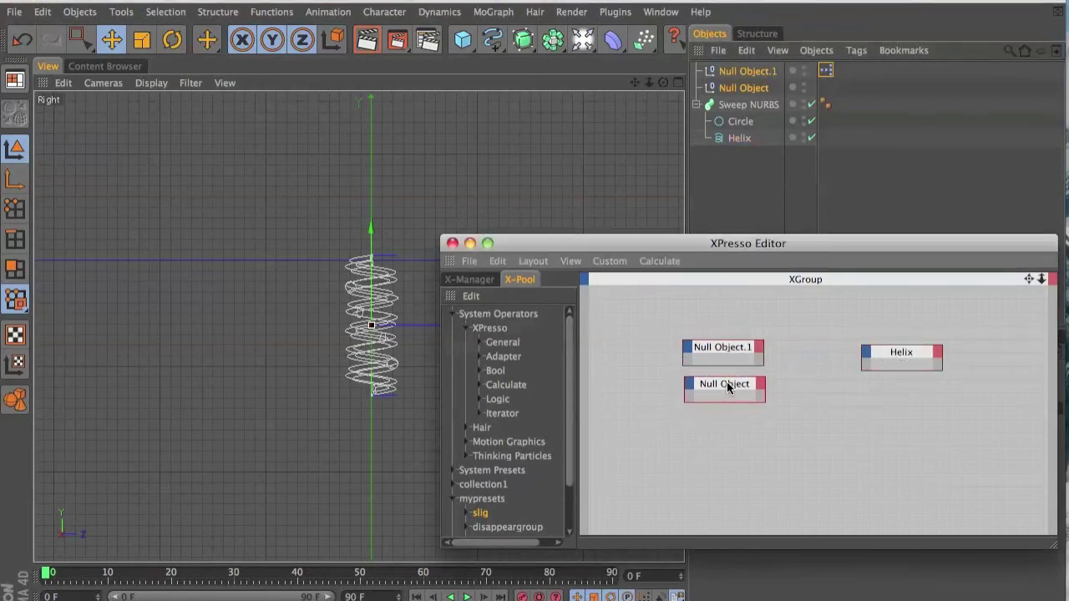
Add a Global Position output port to both the Null Object.1 and Null Object nodes.
left_click(758, 346)
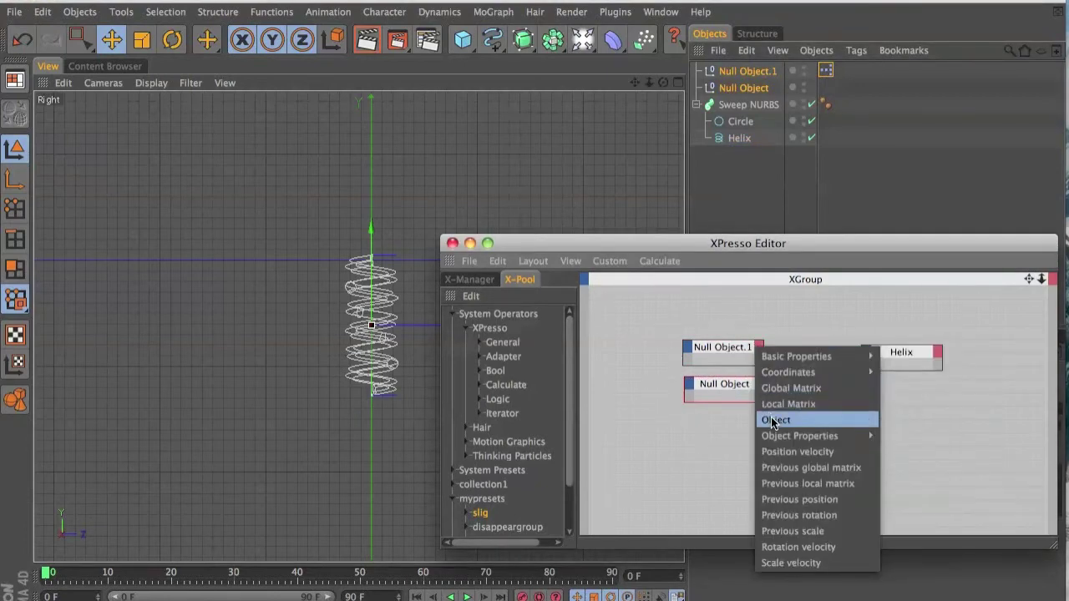
mouse_move(788, 372)
mouse_move(916, 378)
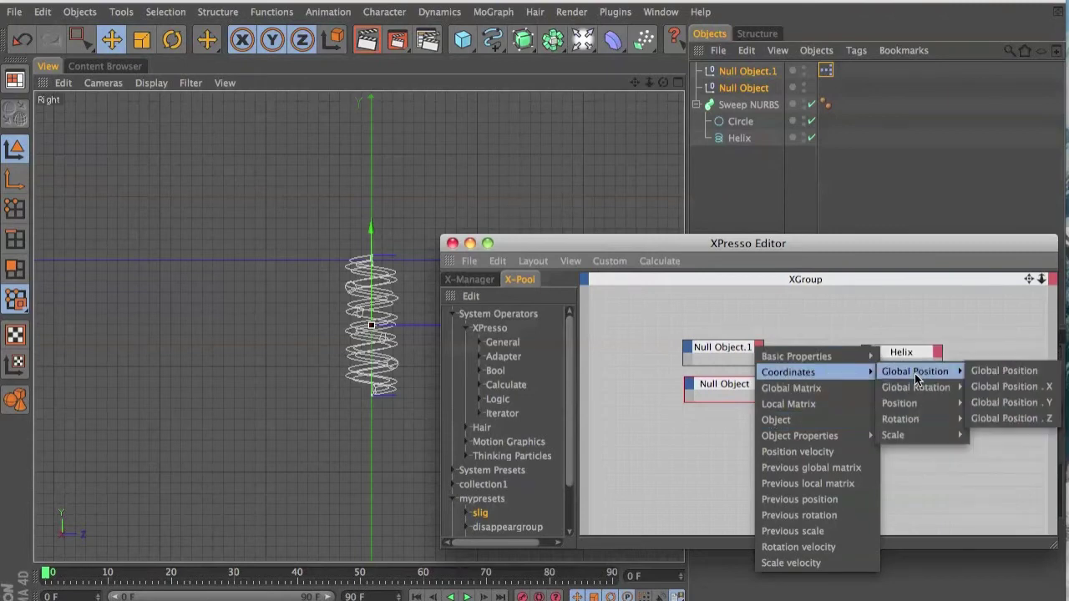
left_click(982, 371)
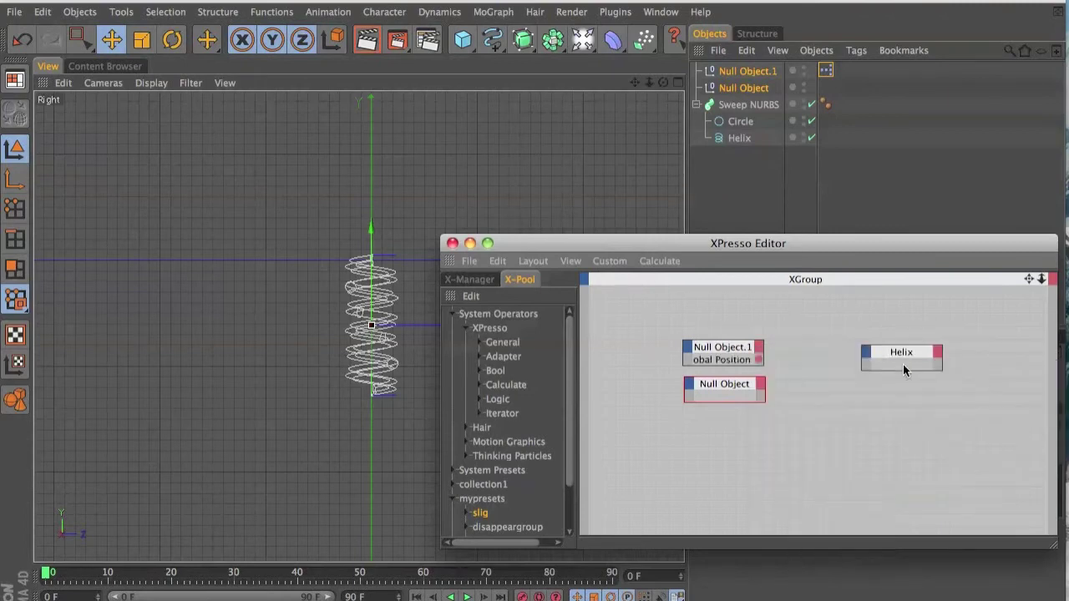
left_click(761, 385)
mouse_move(838, 415)
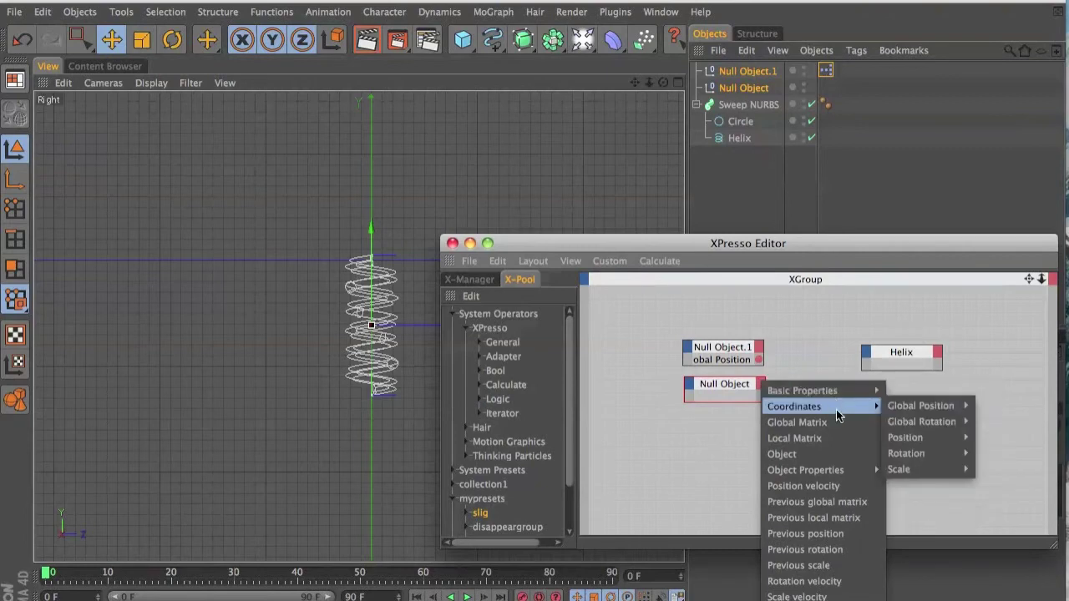
mouse_move(925, 410)
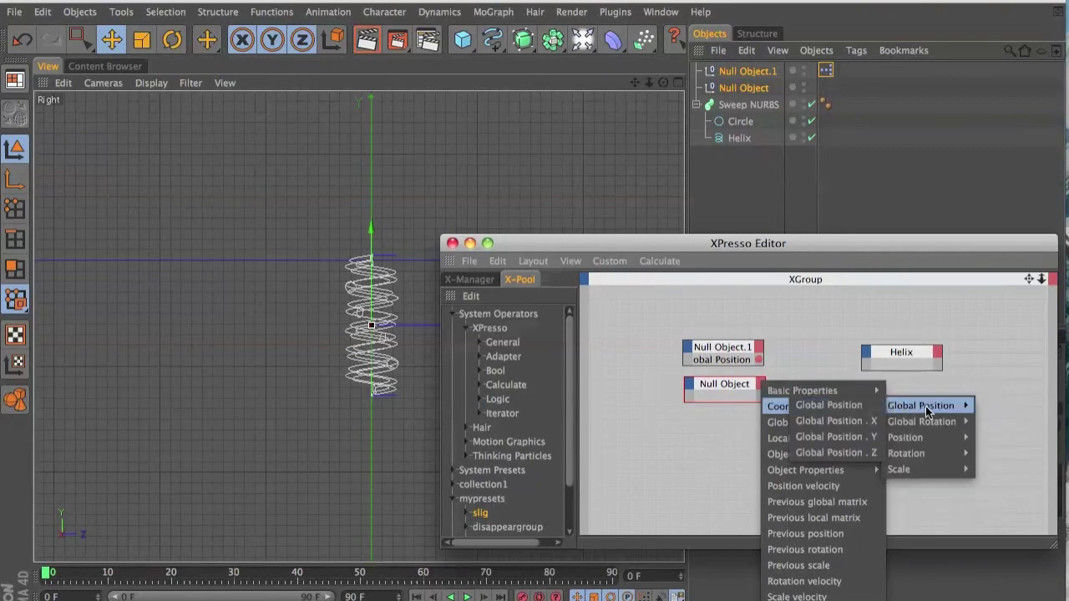
left_click(854, 407)
right_click(792, 388)
Add a Distance node fed by the nulls' Global Positions and connect its output to the Helix.
mouse_move(895, 403)
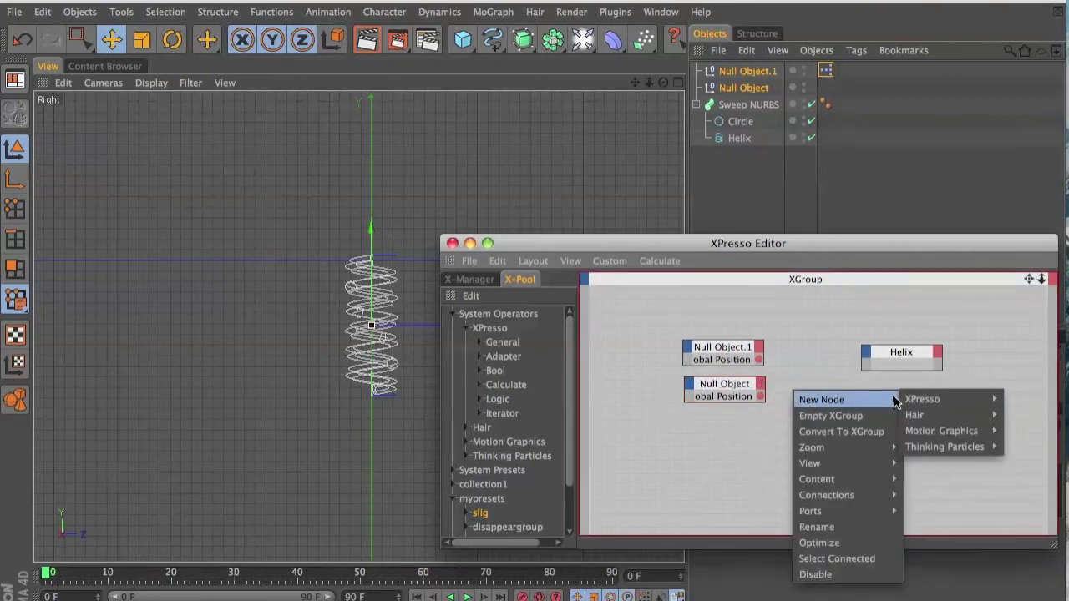
mouse_move(1032, 447)
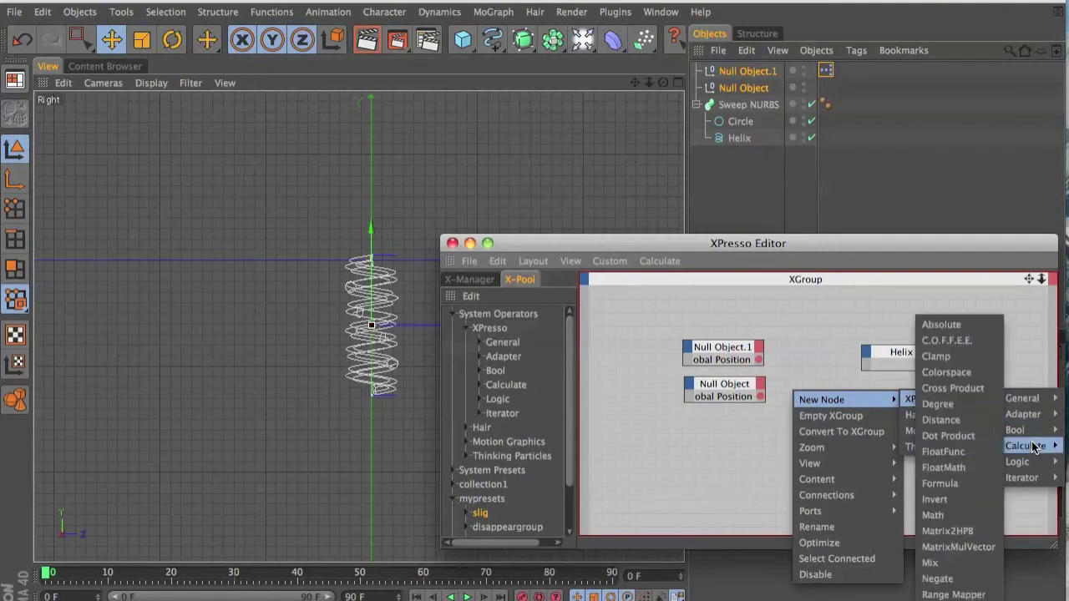
left_click(939, 424)
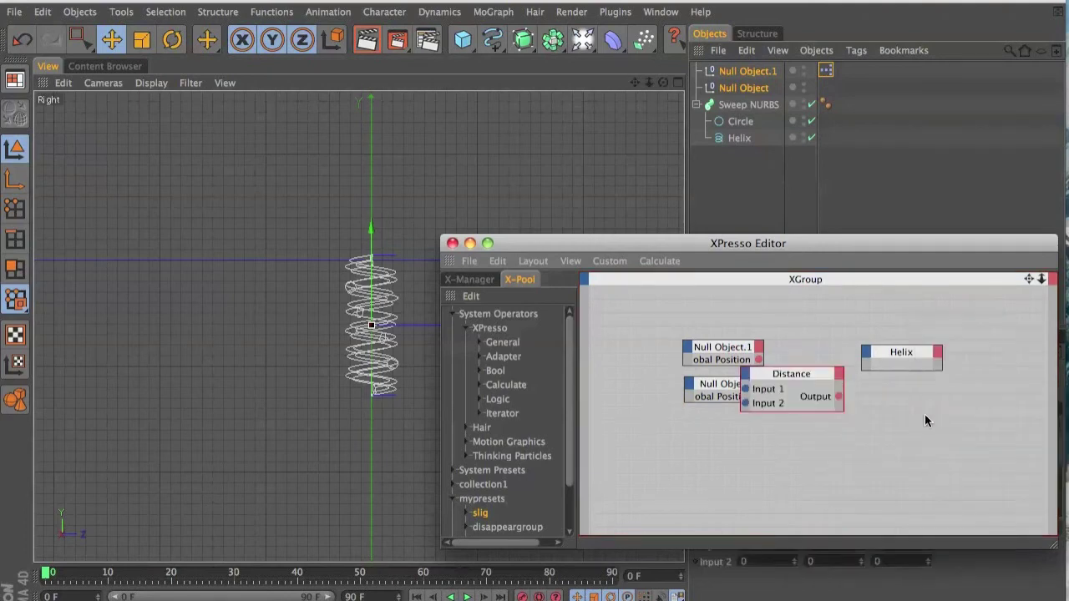
left_click_drag(792, 375, 831, 356)
left_click_drag(897, 354, 945, 360)
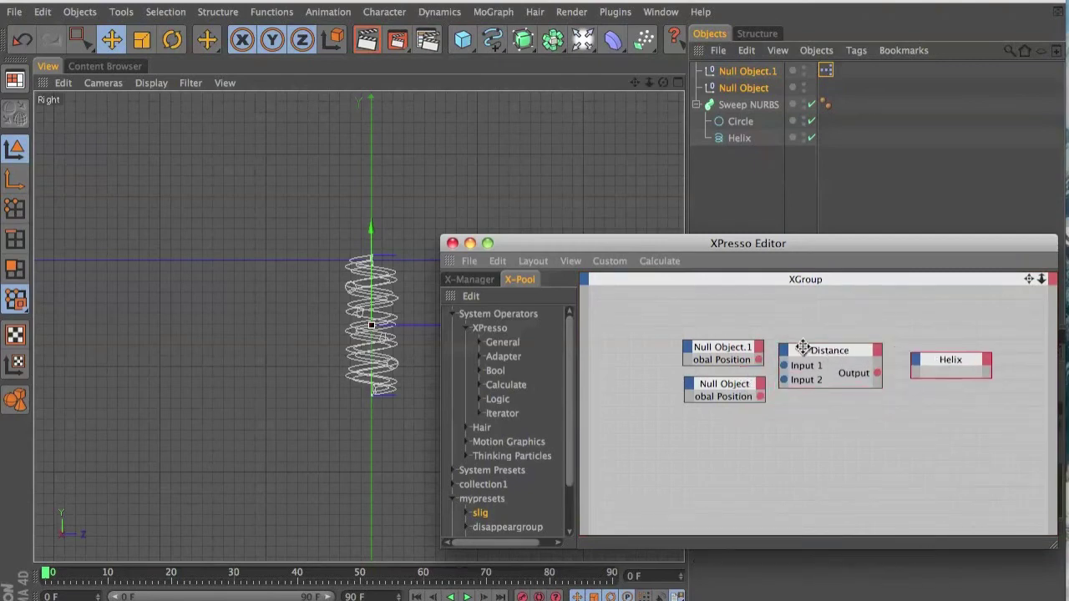
left_click_drag(759, 360, 783, 382)
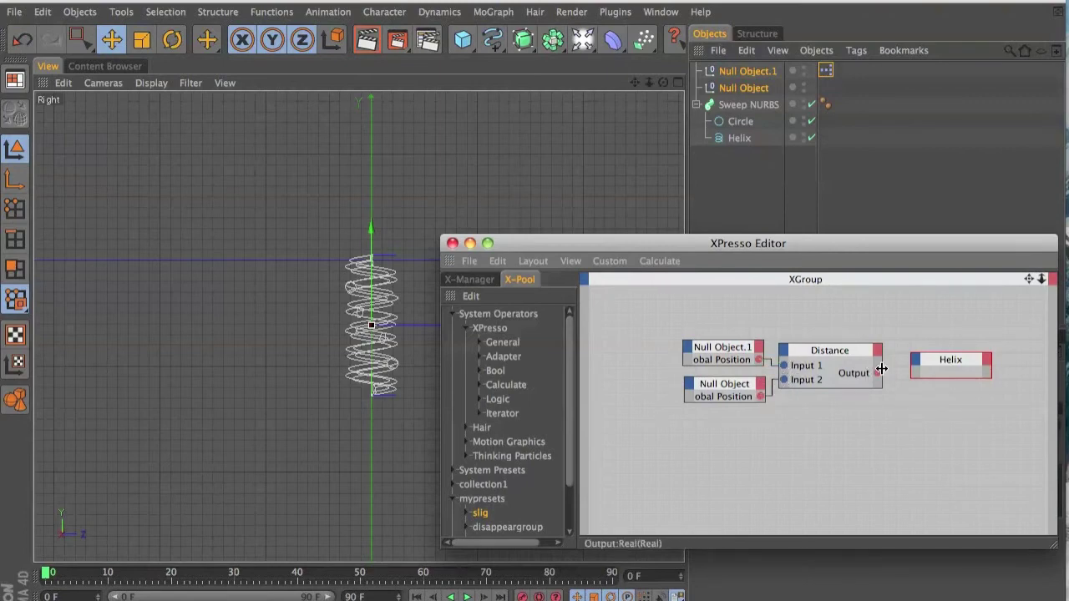
left_click_drag(877, 376, 859, 467)
Close XPresso and drag Null Object.1 upward in the Perspective view, stretching the spring.
left_click(451, 243)
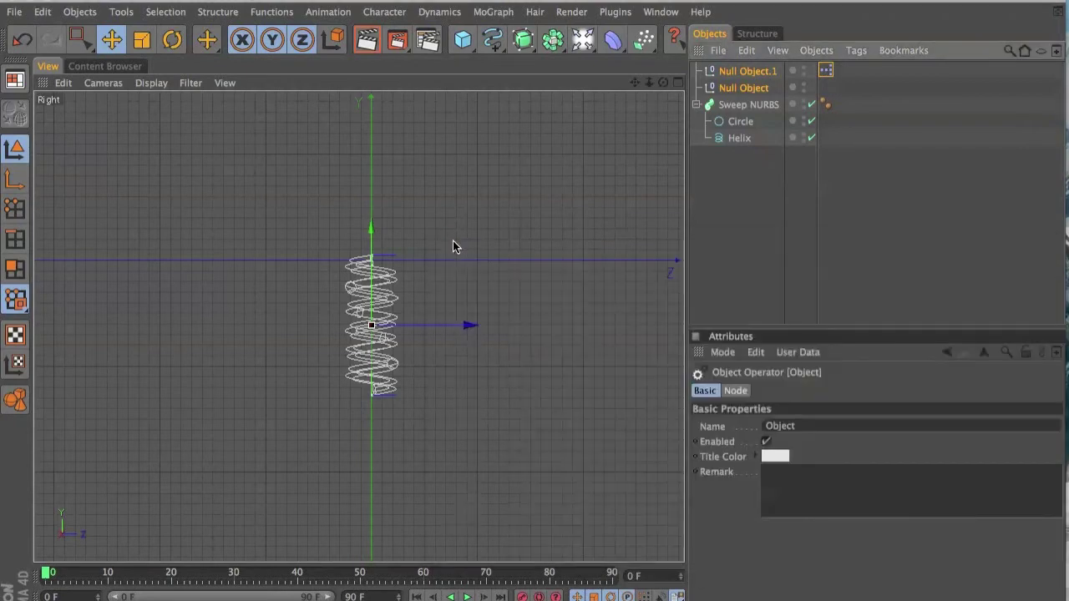
middle_click(458, 246)
middle_click(307, 223)
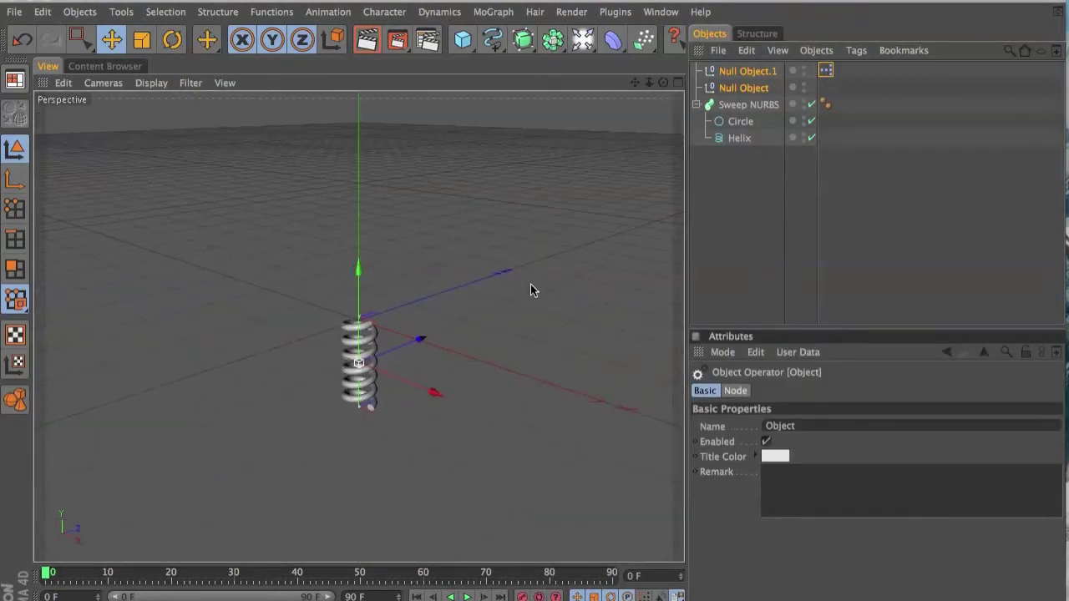
left_click_drag(633, 83, 686, 93)
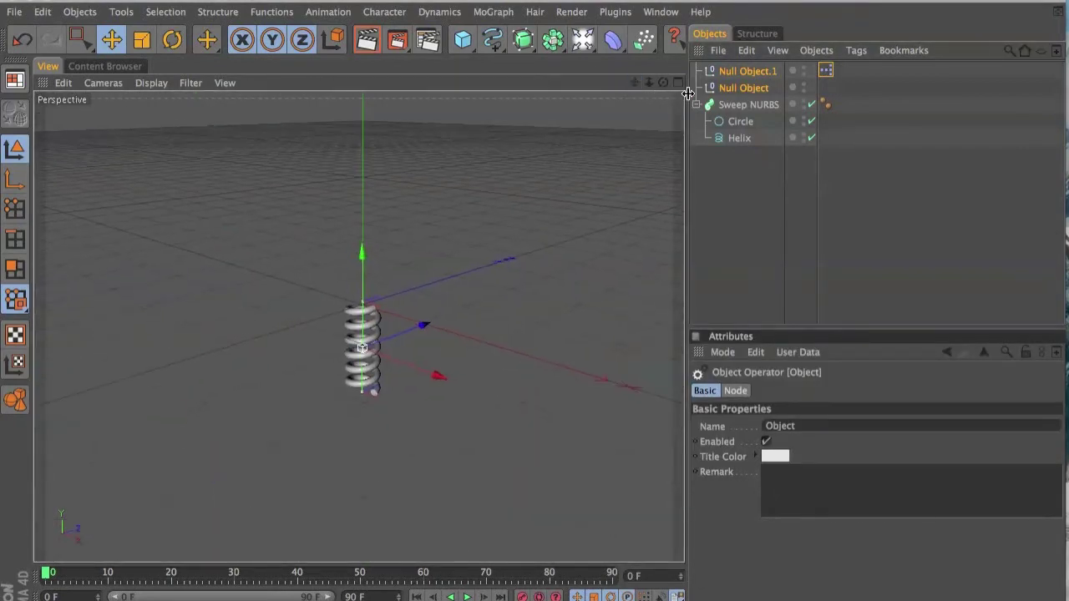
left_click(723, 74)
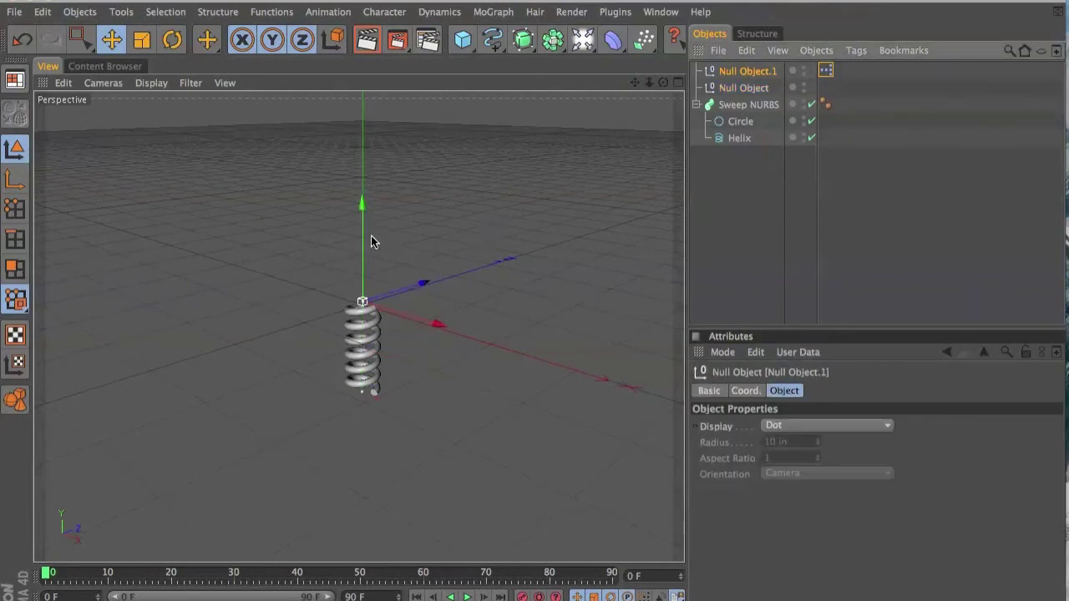
mouse_move(361, 240)
left_mouse_down()
mouse_move(361, 287)
mouse_move(362, 209)
mouse_move(361, 251)
left_mouse_up()
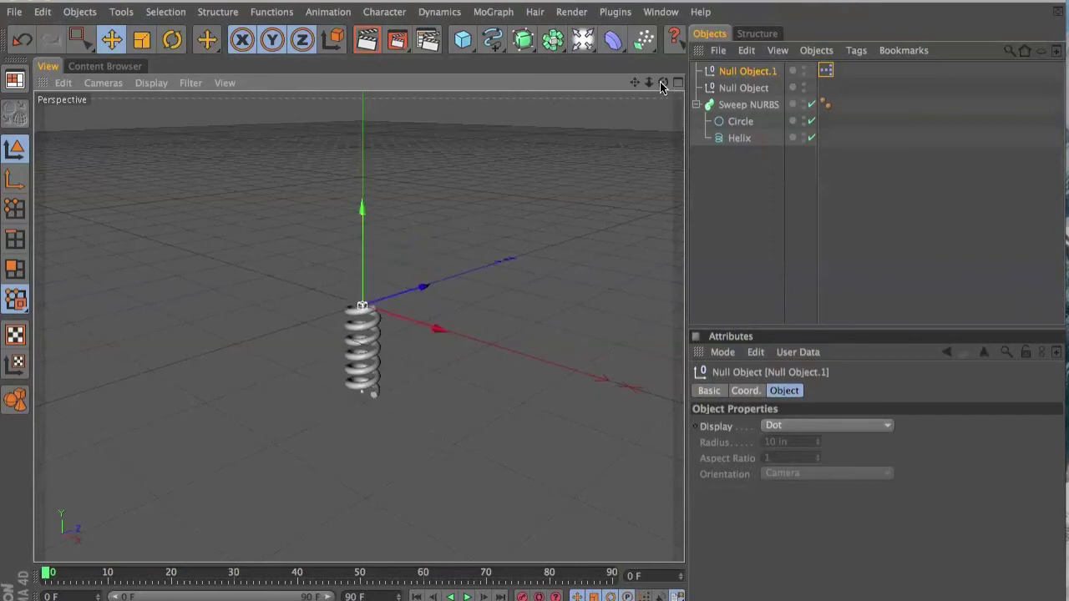
left_click_drag(662, 84, 662, 126)
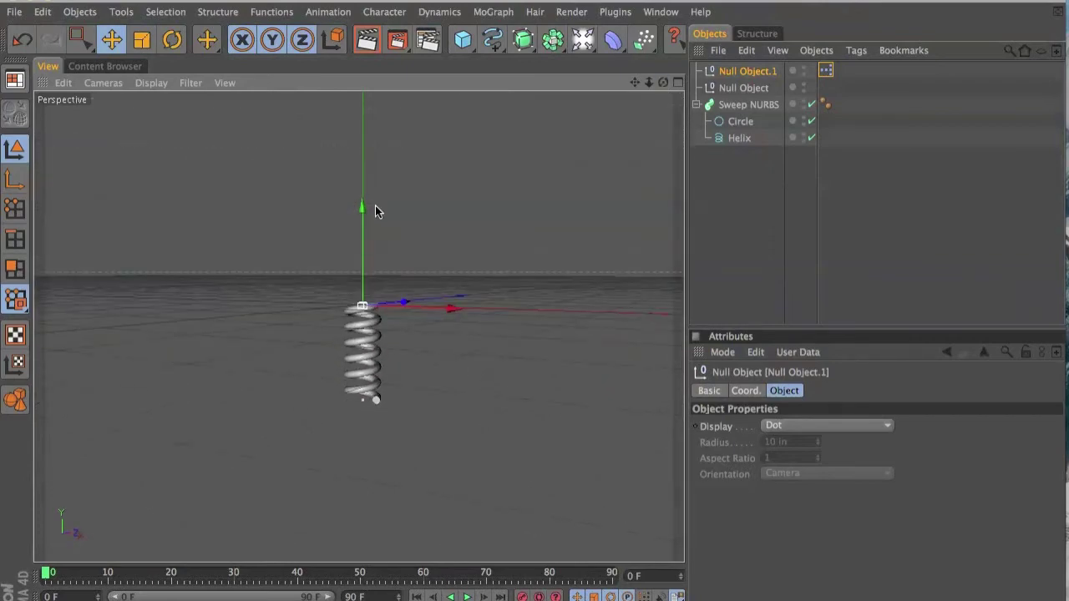
left_click_drag(368, 219, 367, 157)
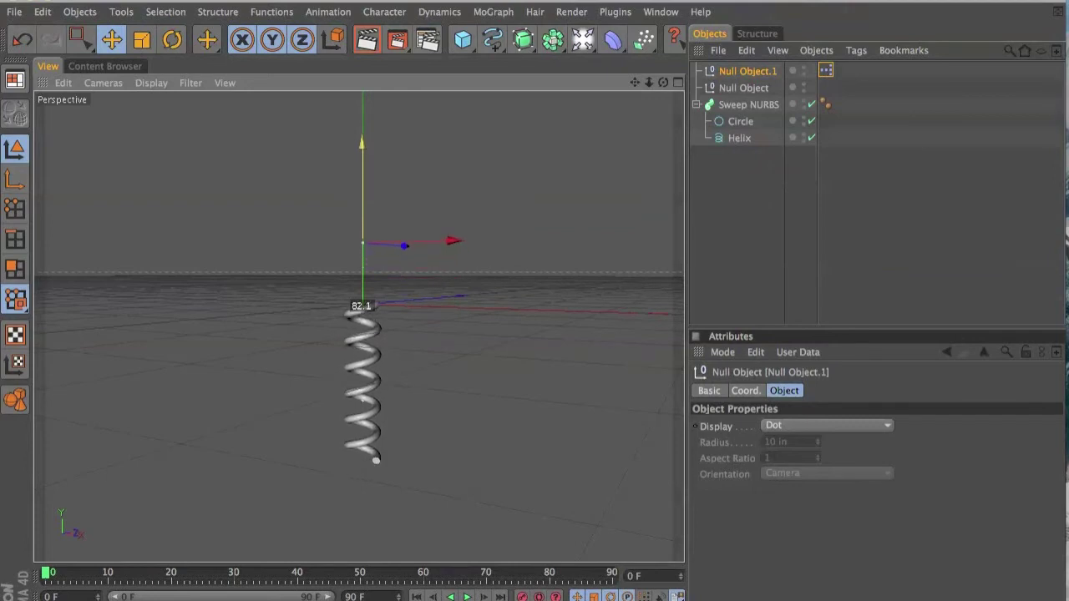
mouse_move(362, 243)
left_mouse_down()
mouse_move(362, 298)
mouse_move(361, 108)
mouse_move(362, 324)
mouse_move(361, 240)
left_mouse_up()
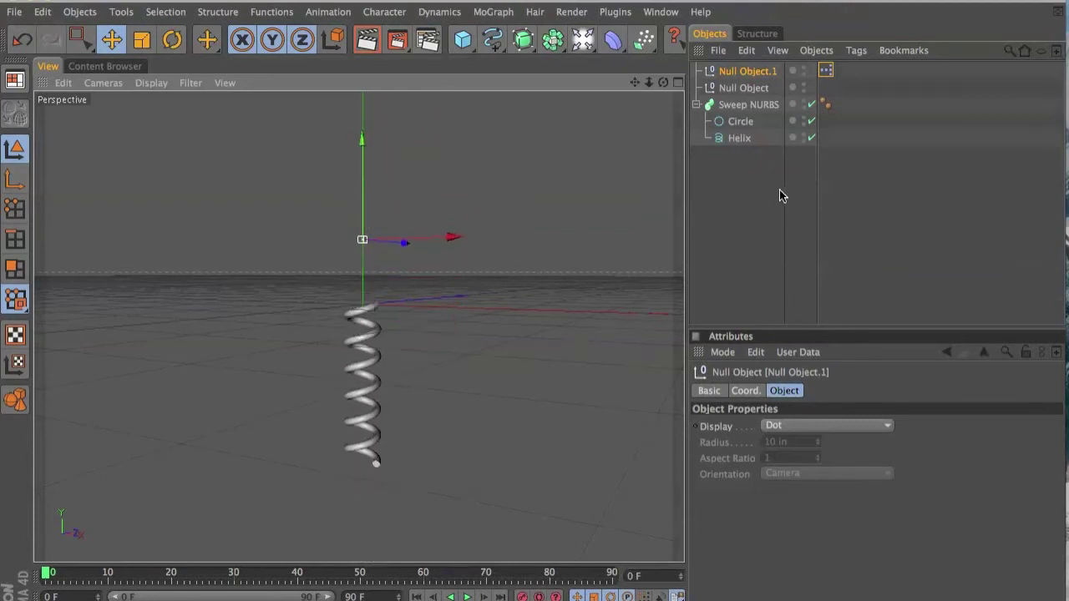
Raise the Helix End Angle to 3624° and End Radius to 94 in.
left_click(740, 139)
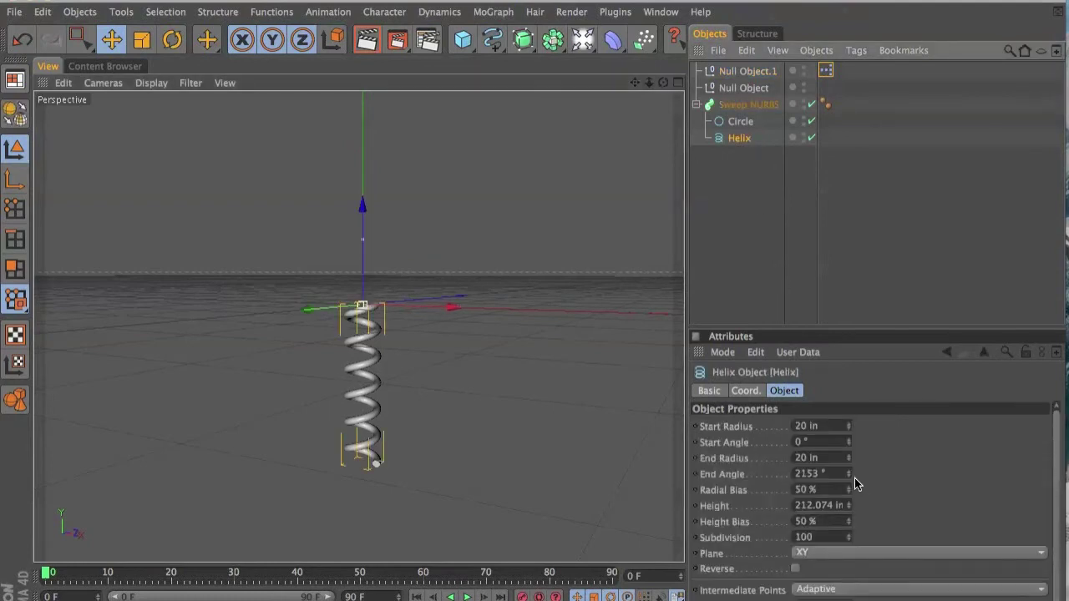
left_click_drag(849, 472, 849, 360)
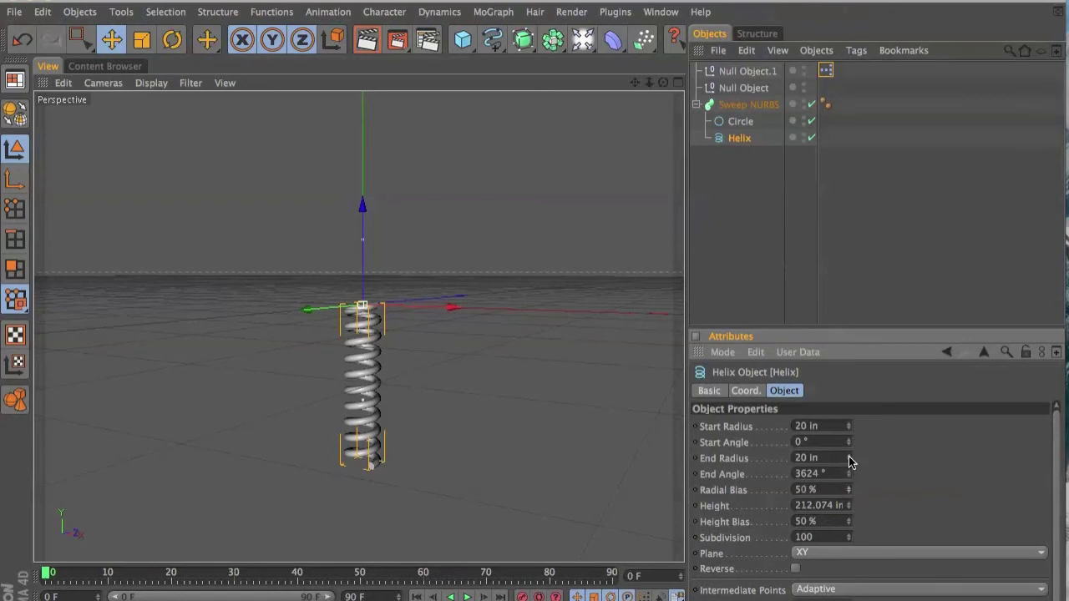
mouse_move(848, 459)
left_mouse_down()
mouse_move(849, 342)
mouse_move(851, 461)
left_mouse_up()
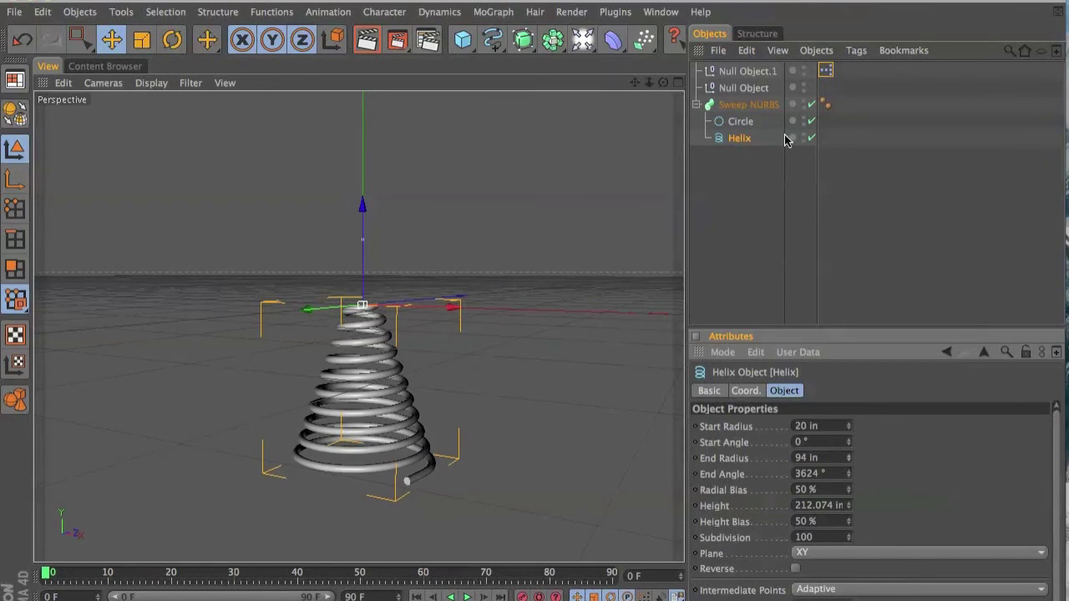
left_click(749, 74)
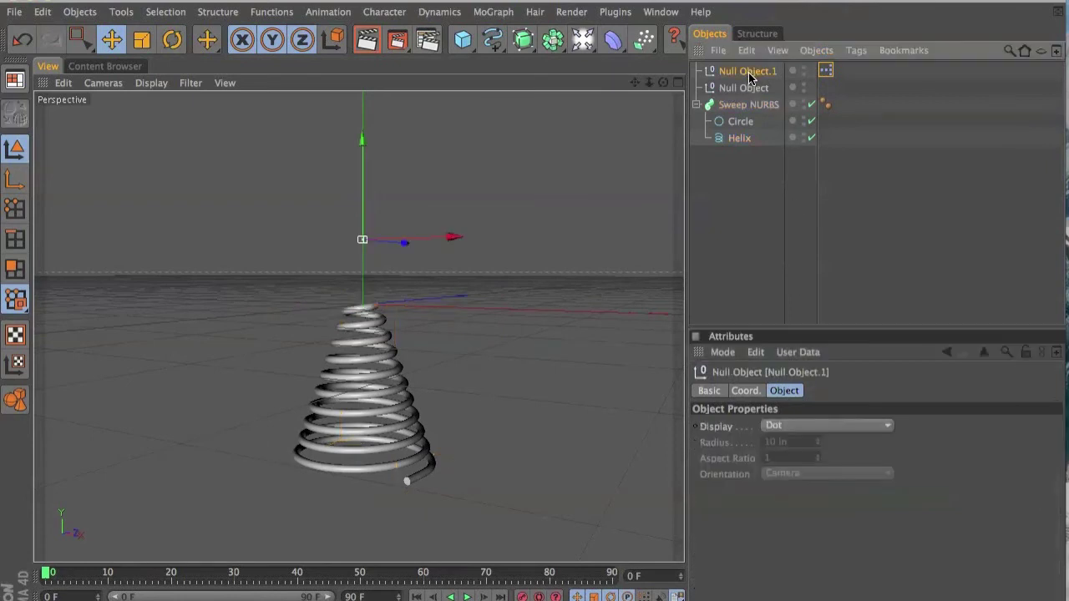
Attach a Vibrate tag from CINEMA 4D Tags to Null Object.1.
left_click(856, 50)
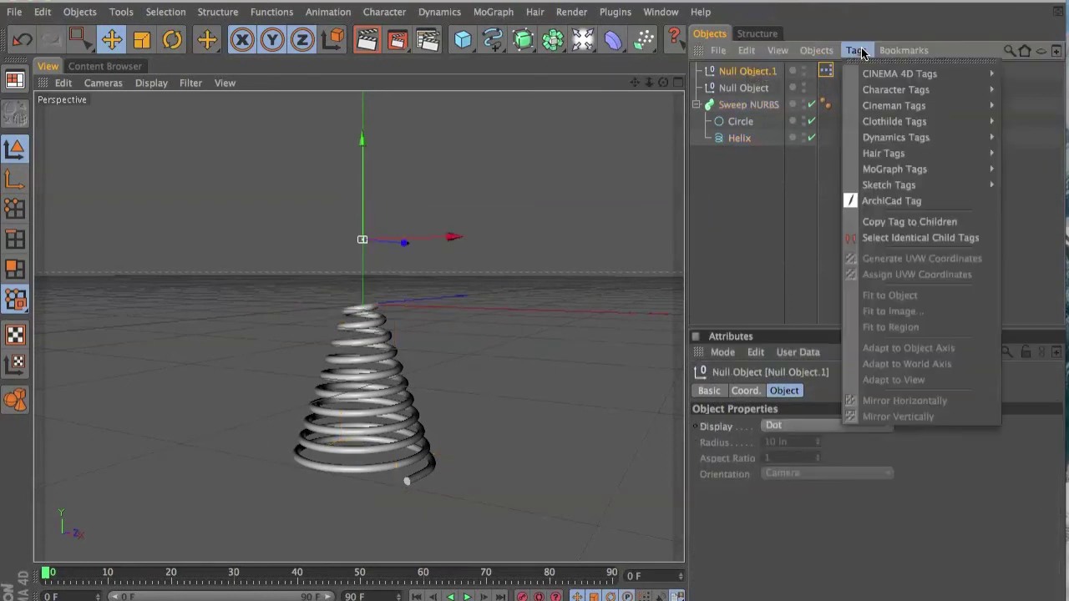
mouse_move(871, 77)
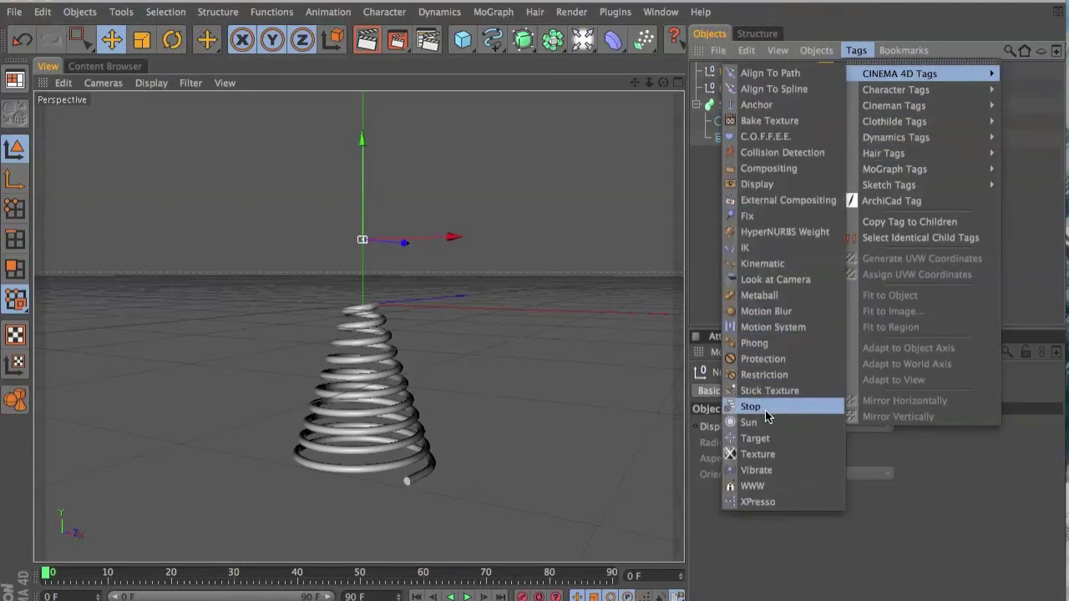
left_click(766, 470)
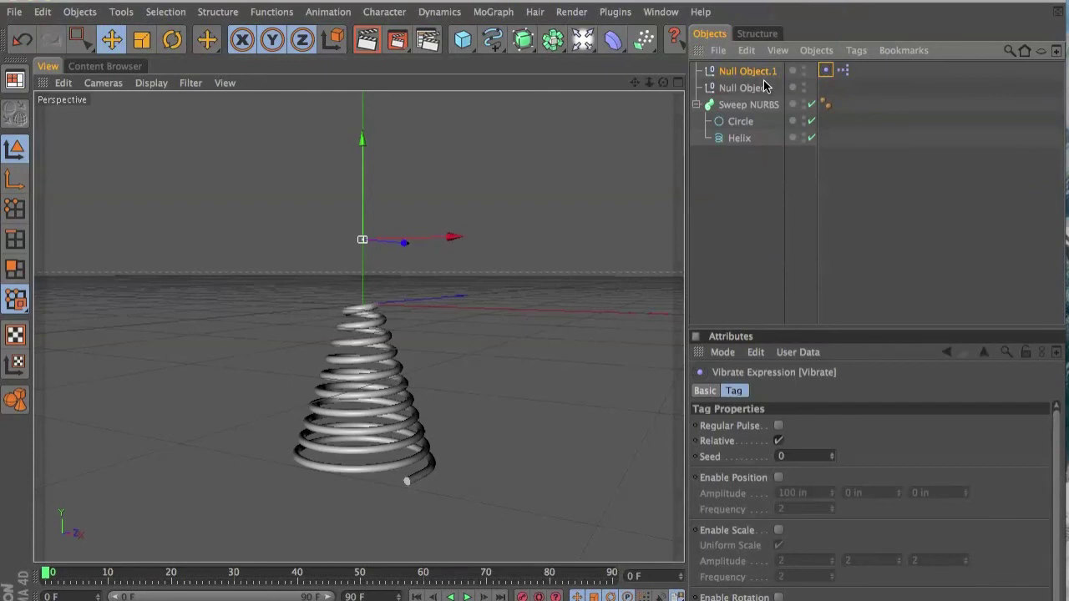
Enable Regular Pulse and Position with amplitude 0/62/0 in, preview, and move the tag to Null Object.
left_click(778, 427)
left_click(778, 478)
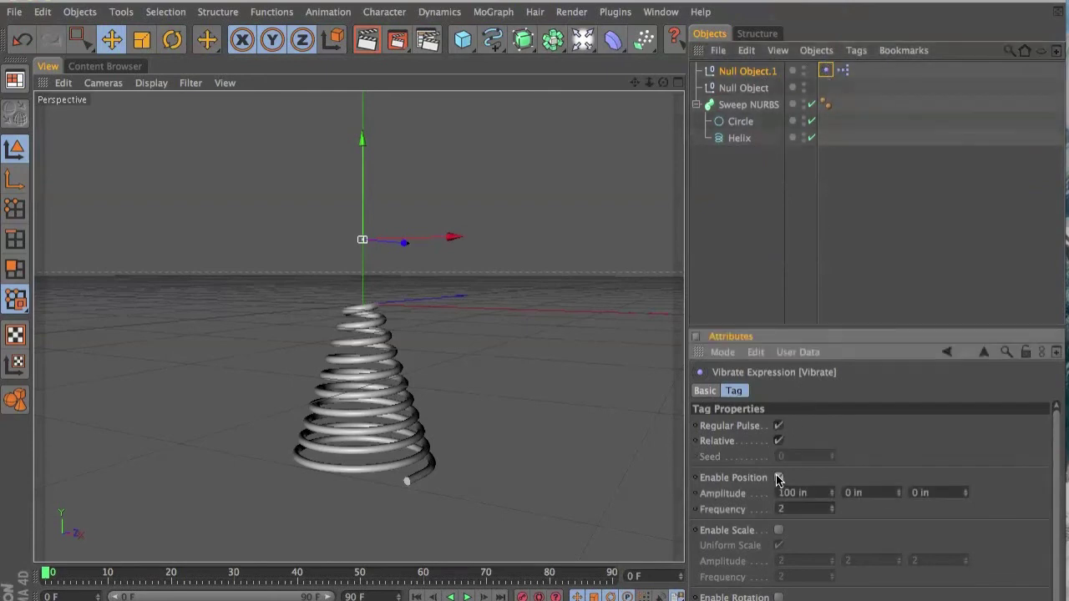
left_click(818, 493)
right_click(782, 493)
left_click(803, 550)
left_click_drag(899, 492, 850, 509)
left_click(466, 597)
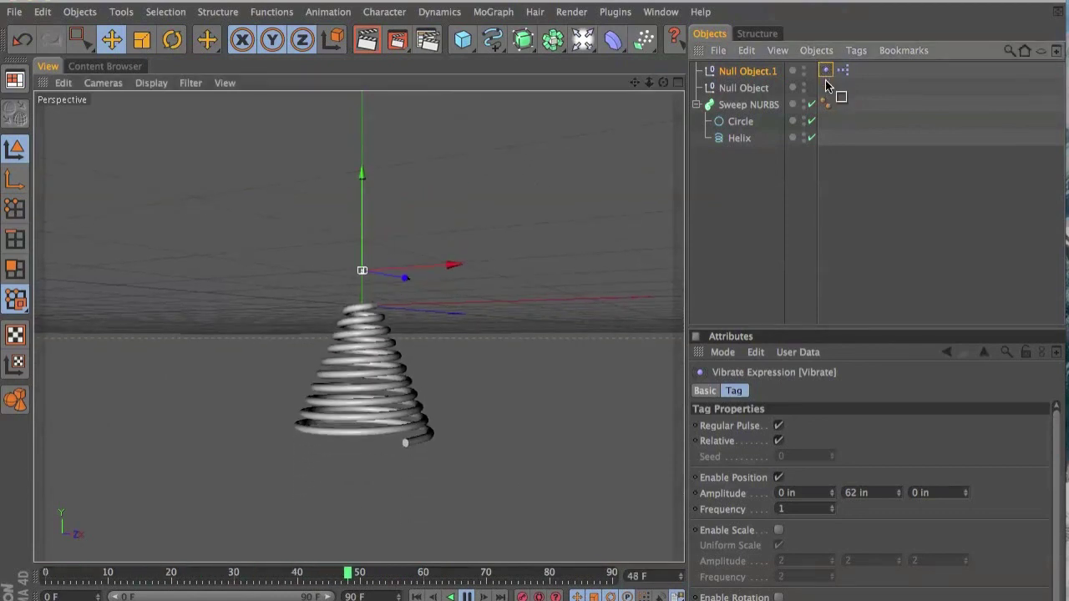
left_click_drag(825, 80, 825, 87)
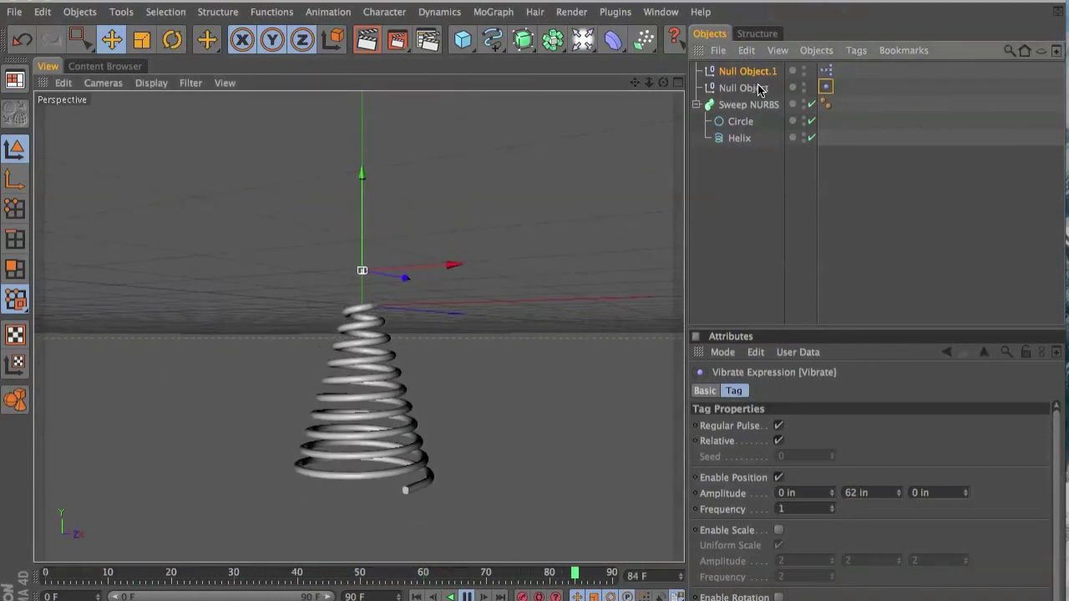